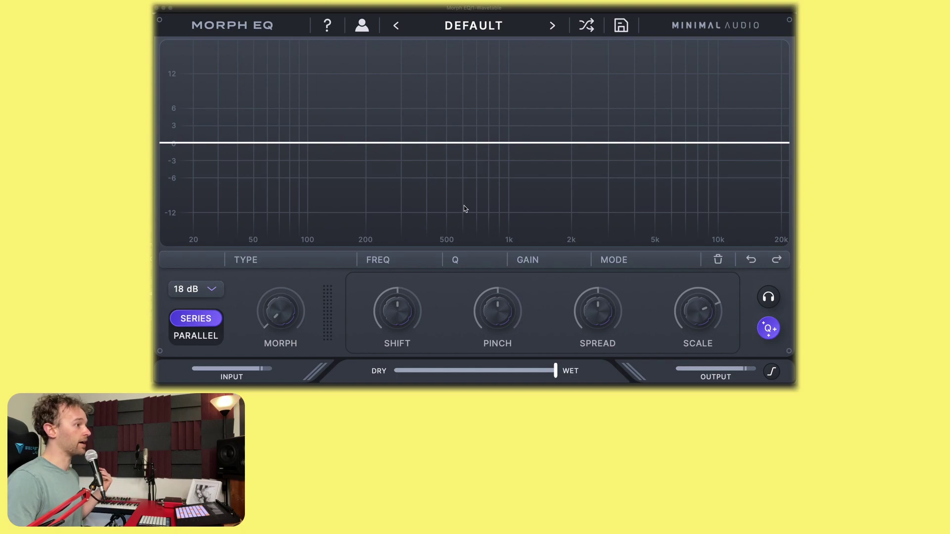
Add a peak band near 229 Hz, sweep it during playback, and leave it at 130 Hz, 0.2 dB
key("space")
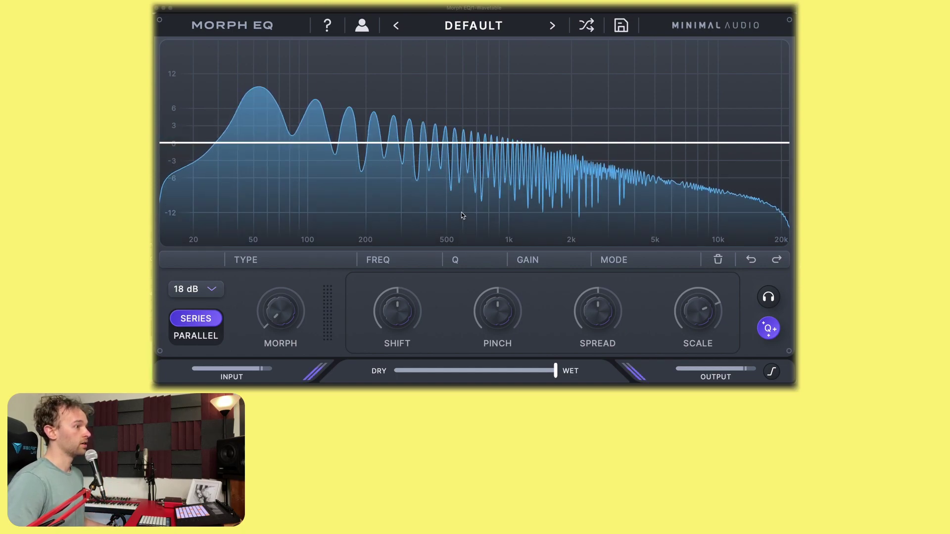
key("space")
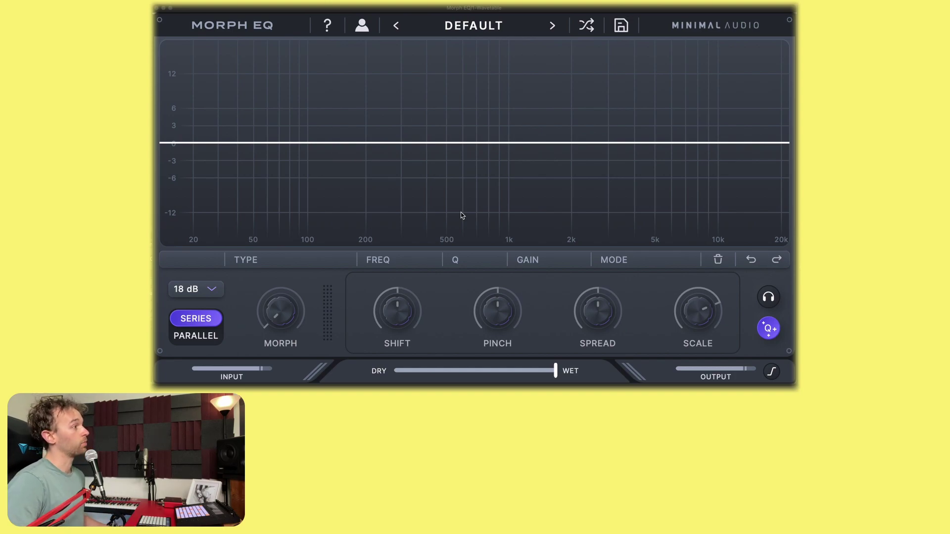
double_click(377, 109)
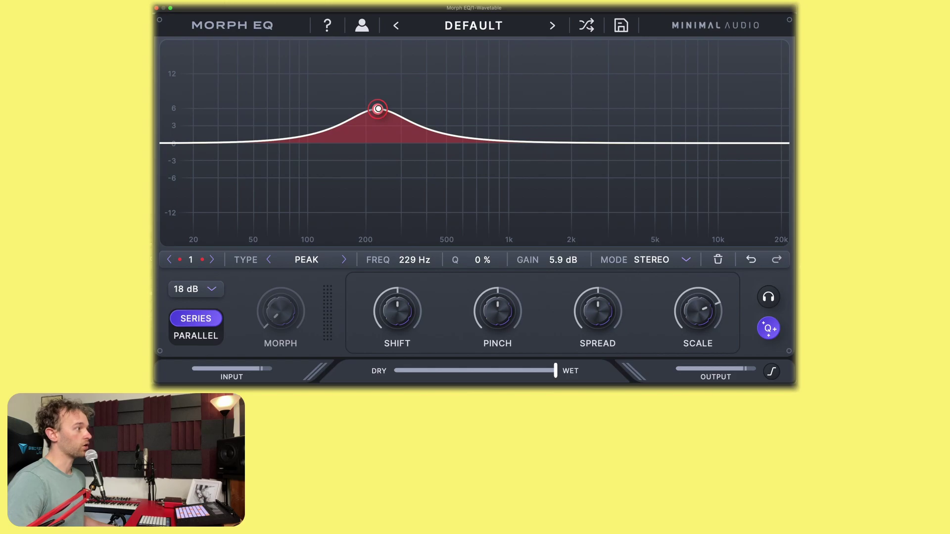
left_click_drag(378, 109, 471, 181)
key("space")
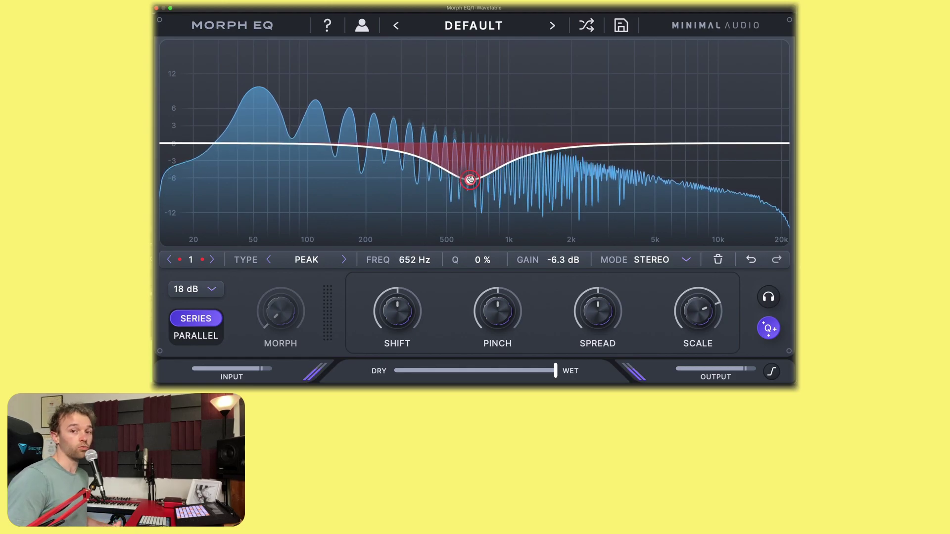
key("space")
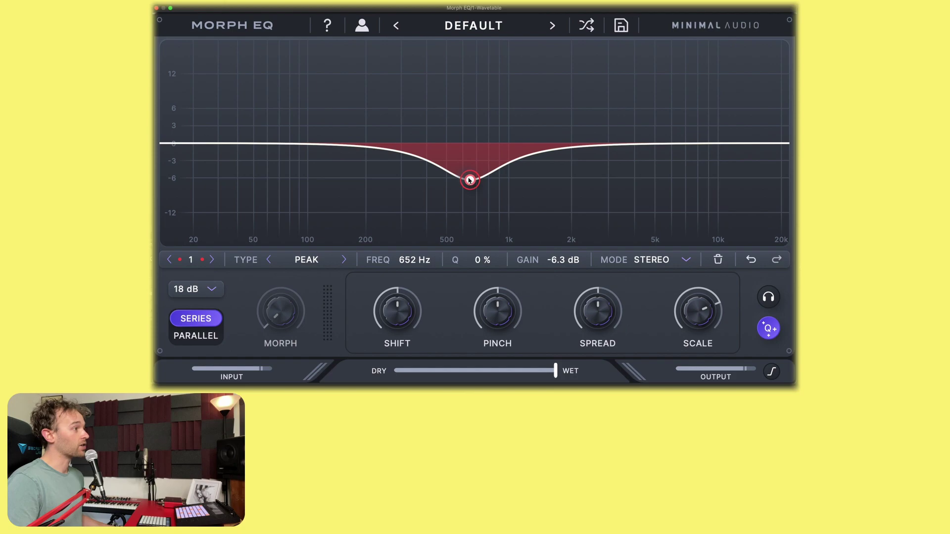
left_click_drag(470, 180, 329, 142)
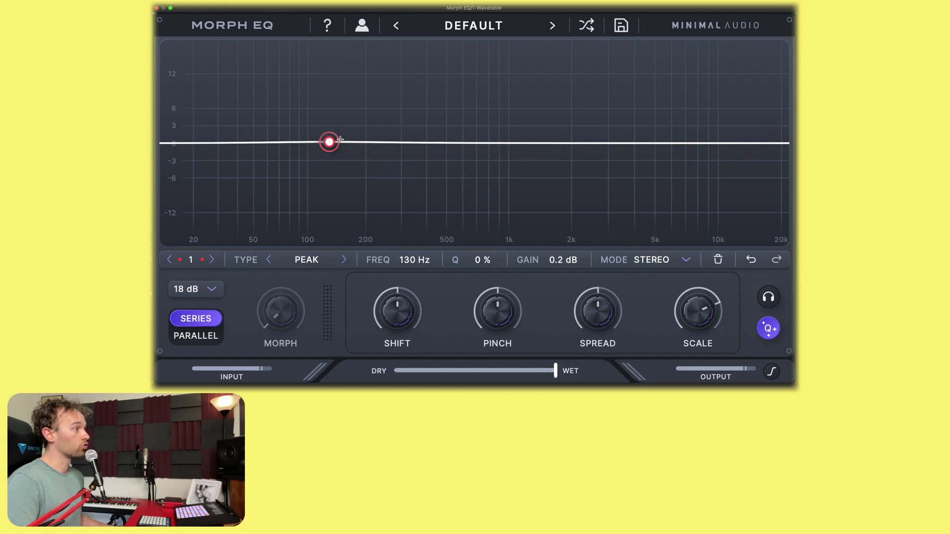
Place band 1's morph points at 493 Hz, 1.44 kHz and 6.54 kHz
left_click(445, 85)
left_click(541, 123)
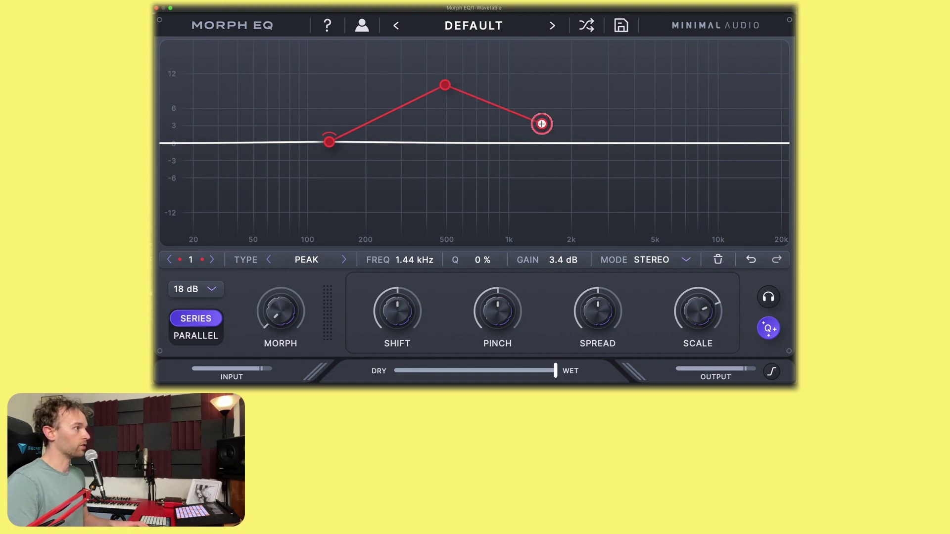
left_click(679, 84)
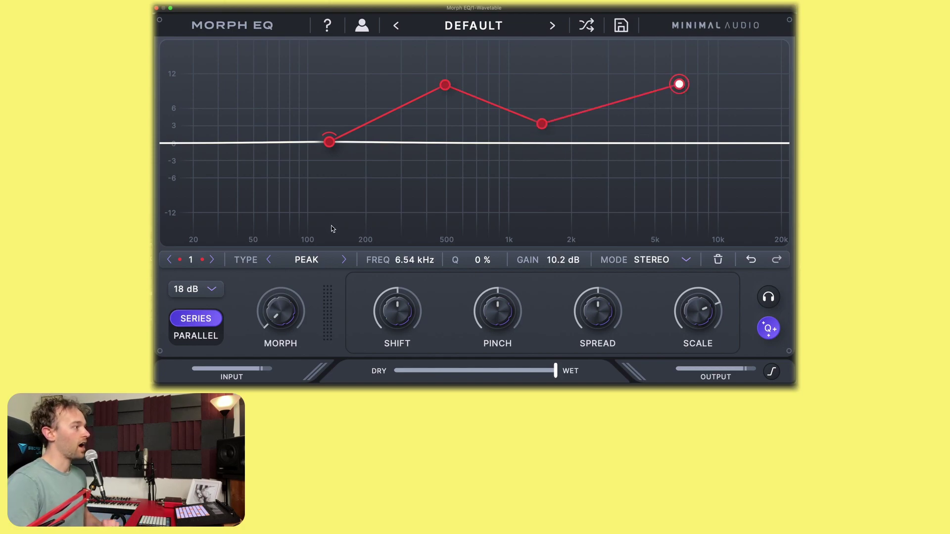
Turn the MORPH knob to preview band 1 travelling its path, then stop playback
mouse_move(277, 311)
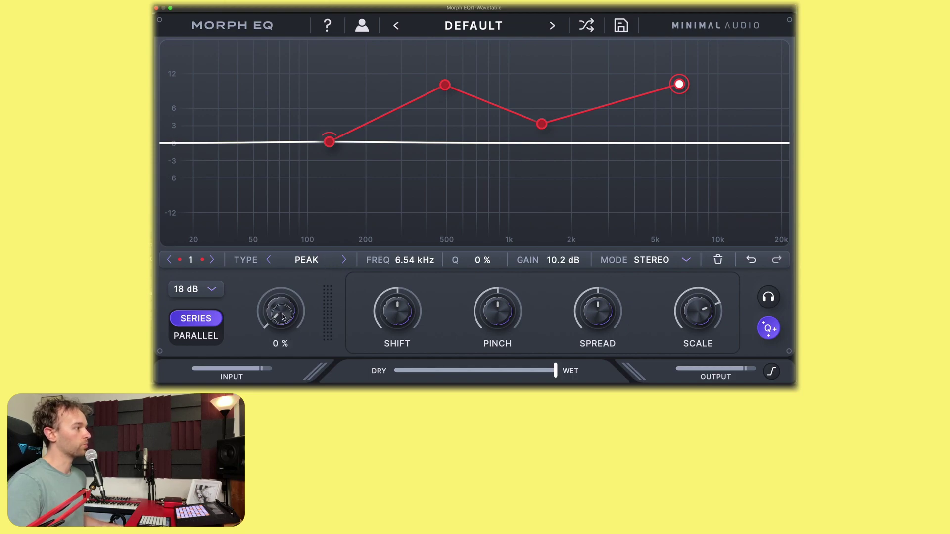
left_click_drag(281, 317, 299, 297)
key("space")
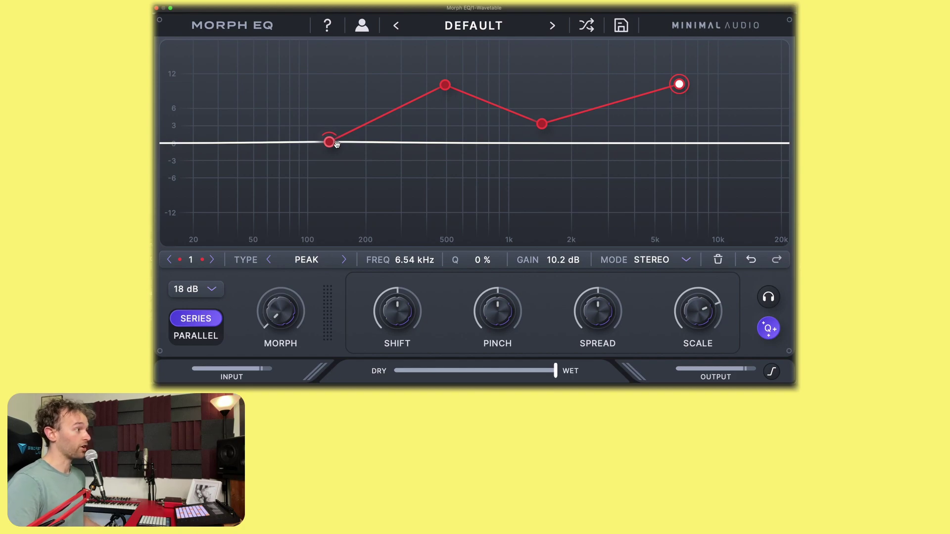
mouse_move(418, 350)
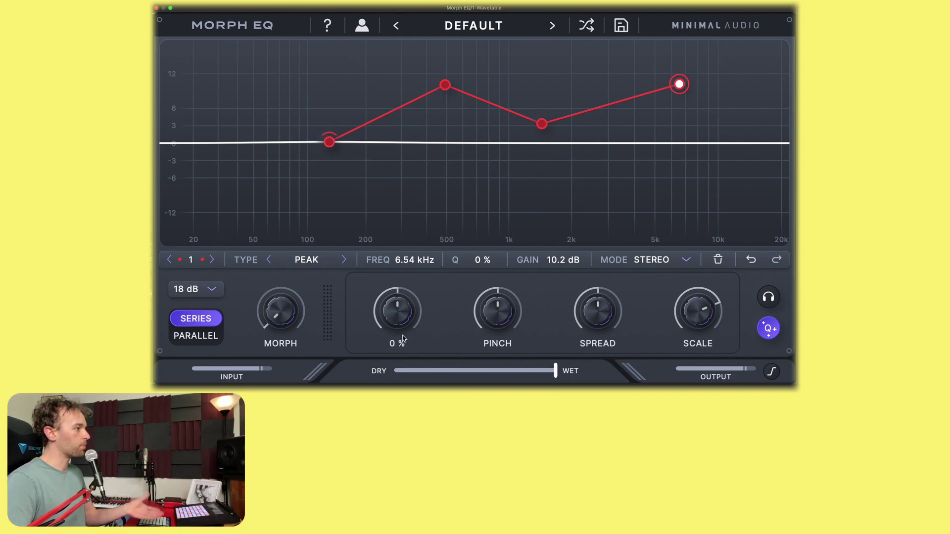
mouse_move(473, 321)
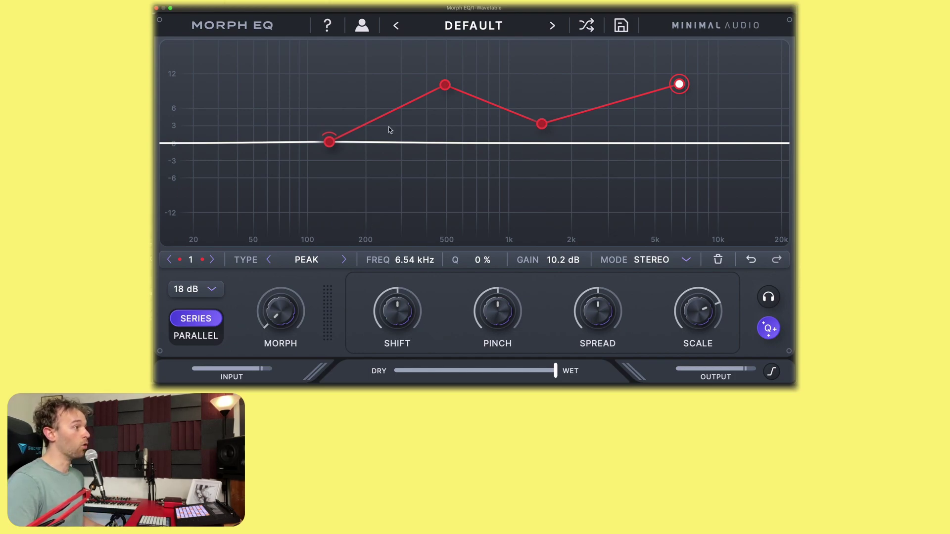
Add band 2 near 652 Hz at +2.5 dB with five morph points ending at 12.3 kHz, then preview the morph
left_click(471, 154)
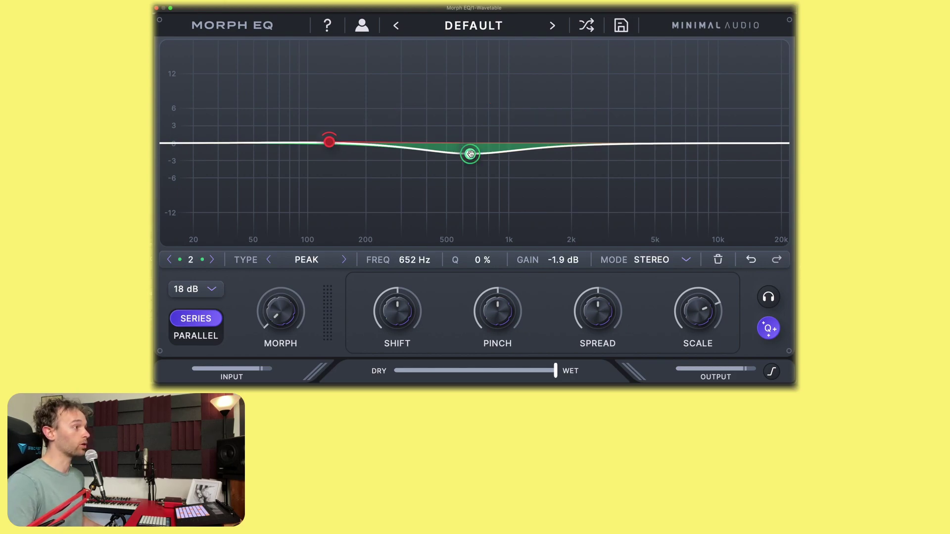
left_click_drag(470, 153, 470, 129)
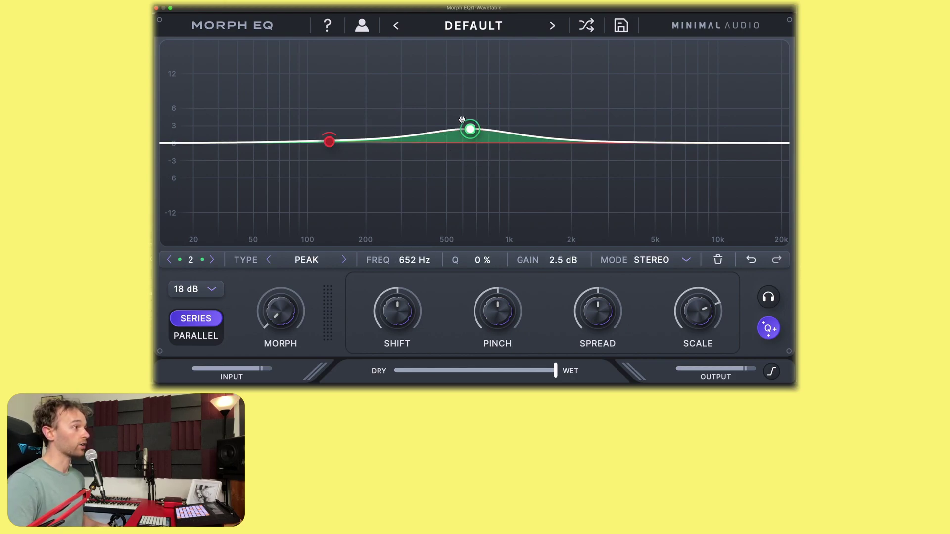
left_click(388, 90)
left_click(553, 81)
left_click(545, 207)
left_click(721, 171)
left_click(737, 75)
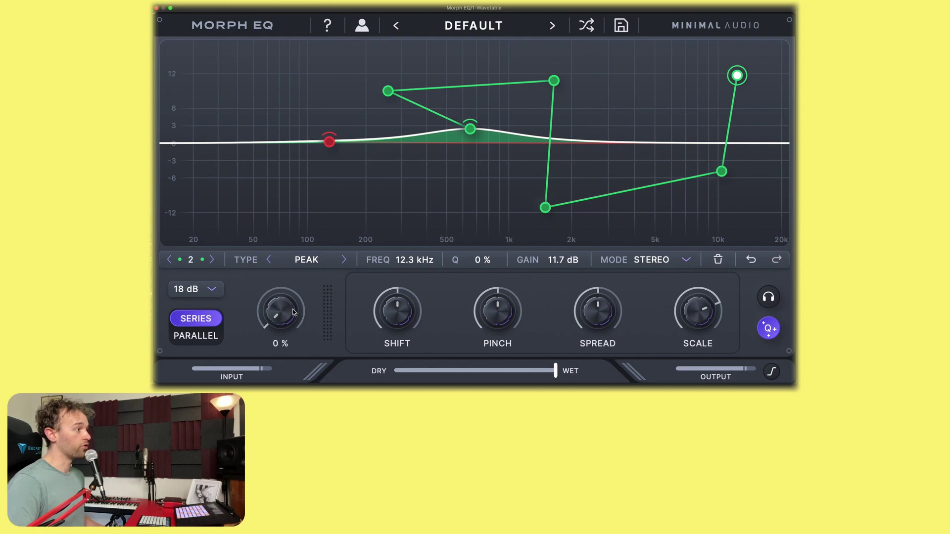
left_click_drag(293, 311, 266, 348)
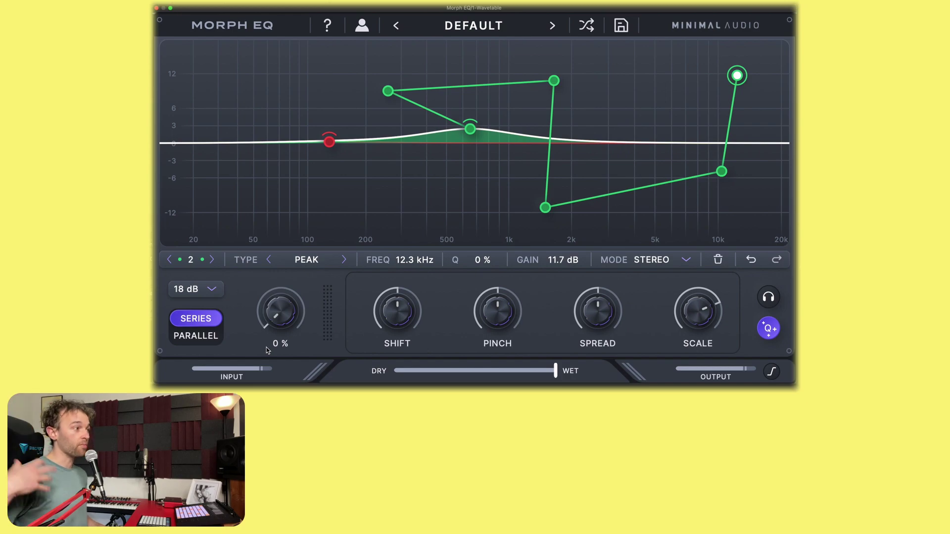
Add a third band near 294 Hz as a Notch with Q narrowed to about 10%
left_click(312, 262)
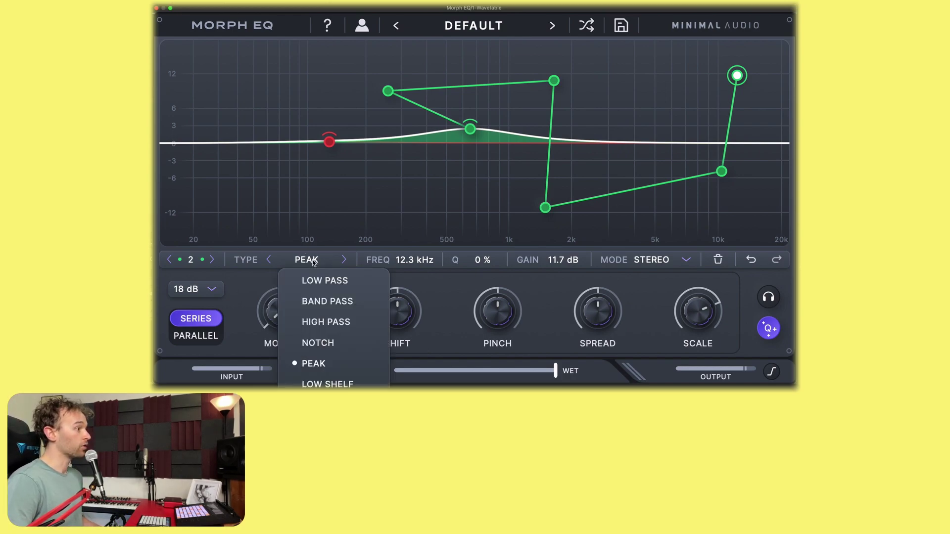
left_click(374, 221)
double_click(401, 112)
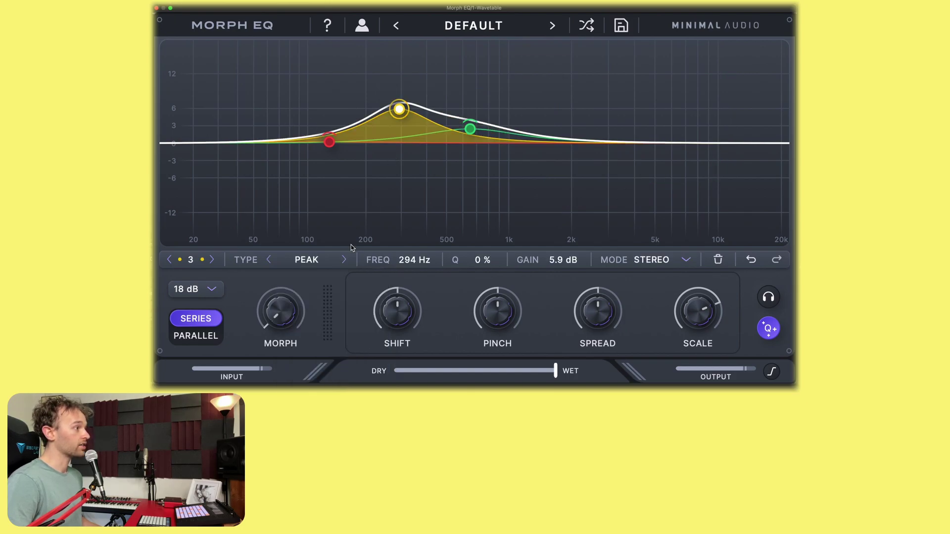
left_click(308, 260)
left_click(341, 338)
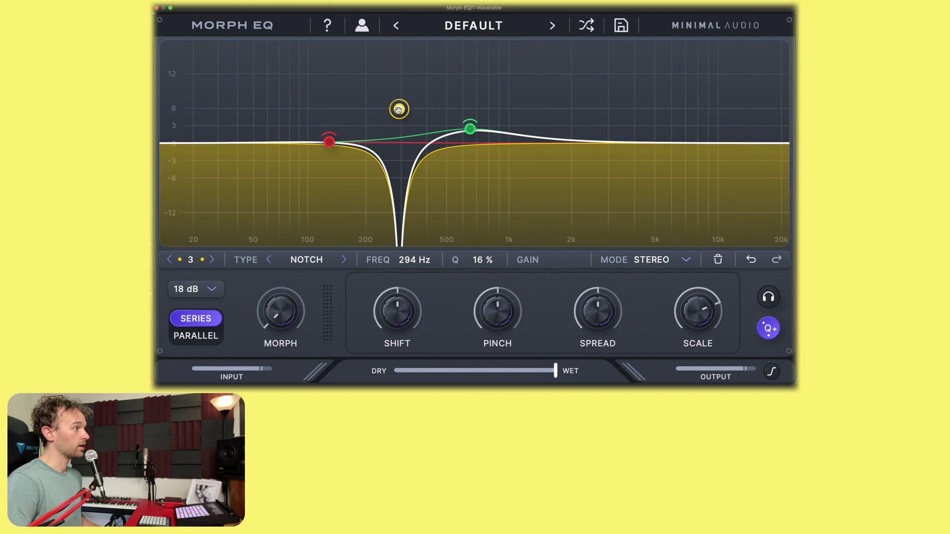
left_click_drag(403, 109, 406, 120)
Give band 3 three morph points and bend the path segments into curves
left_click(478, 88)
left_click(586, 117)
left_click(679, 92)
left_click_drag(545, 106, 545, 115)
left_click_drag(618, 113, 625, 123)
left_click_drag(417, 97, 429, 93)
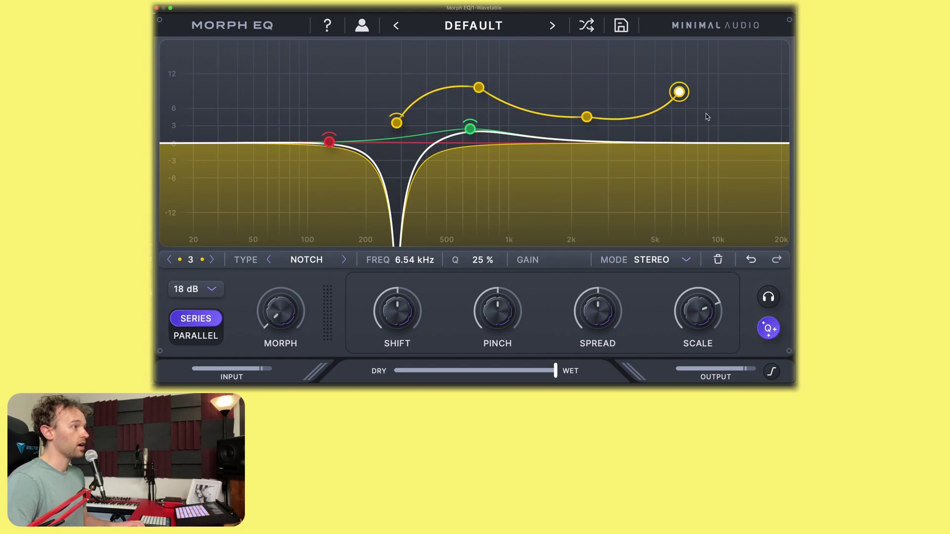
Close band 3's path through points near 9 kHz, 603 Hz and 218 Hz, then morph halfway
left_click(703, 197)
left_click(464, 217)
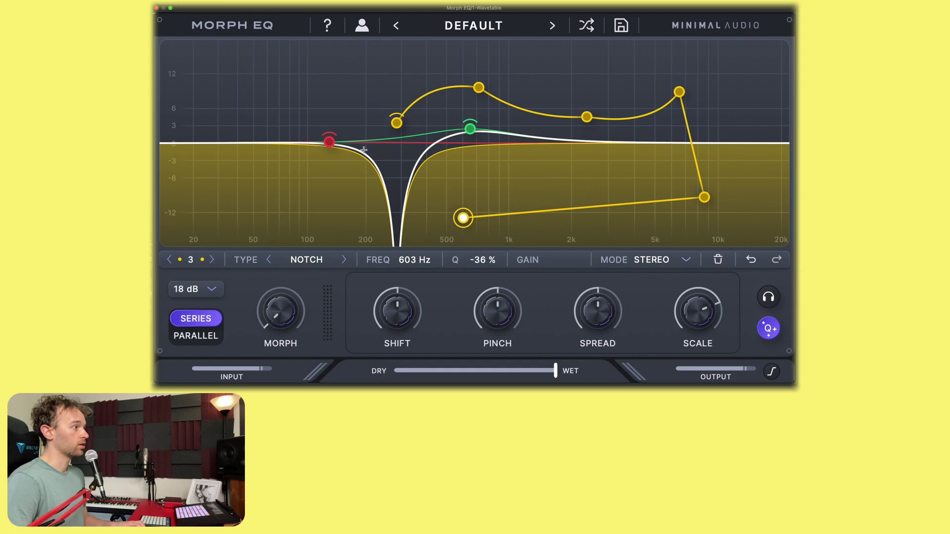
left_click(373, 116)
left_click_drag(639, 222, 631, 217)
mouse_move(287, 309)
left_click_drag(287, 309, 324, 320)
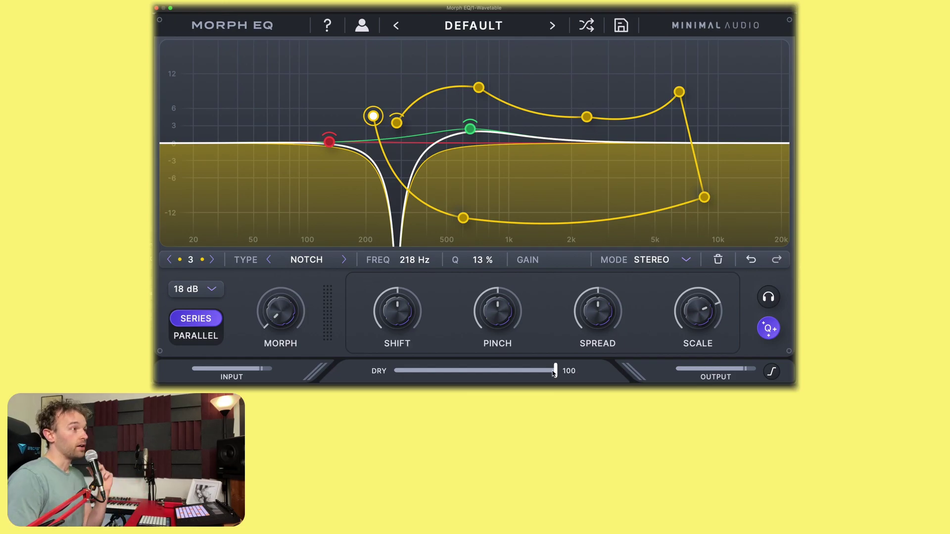
Audition shift and pinch, morph partway, push pinch to about 49%, then reset pinch to zero
mouse_move(394, 317)
mouse_move(405, 318)
left_mouse_down()
mouse_move(408, 267)
mouse_move(416, 351)
mouse_move(405, 319)
left_mouse_up()
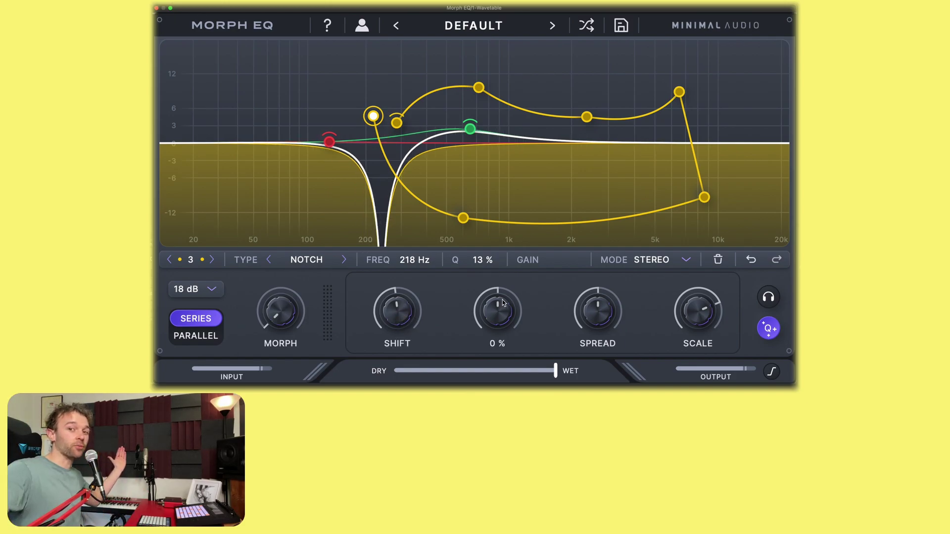
left_click_drag(504, 305, 489, 287)
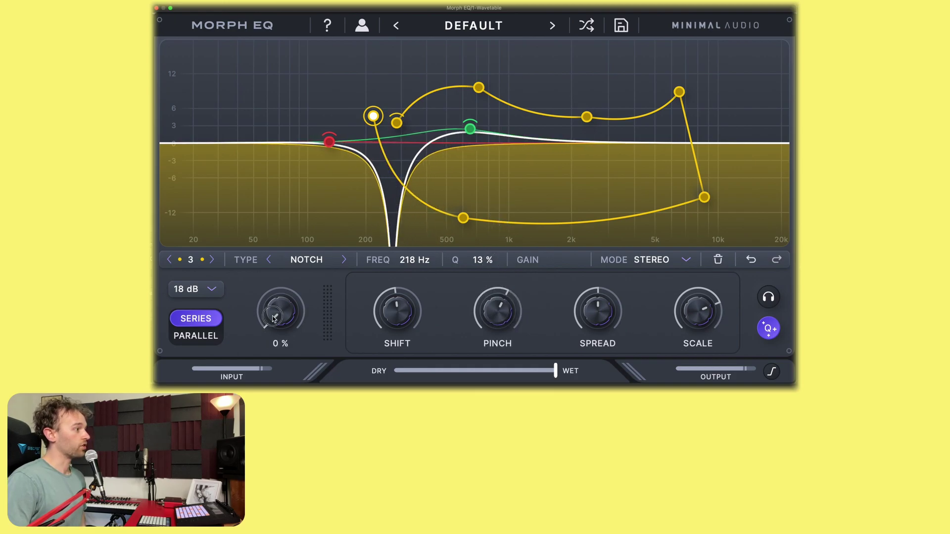
left_click_drag(280, 311, 281, 300)
mouse_move(497, 304)
left_mouse_down()
mouse_move(509, 278)
mouse_move(500, 316)
mouse_move(499, 294)
left_mouse_up()
mouse_move(595, 306)
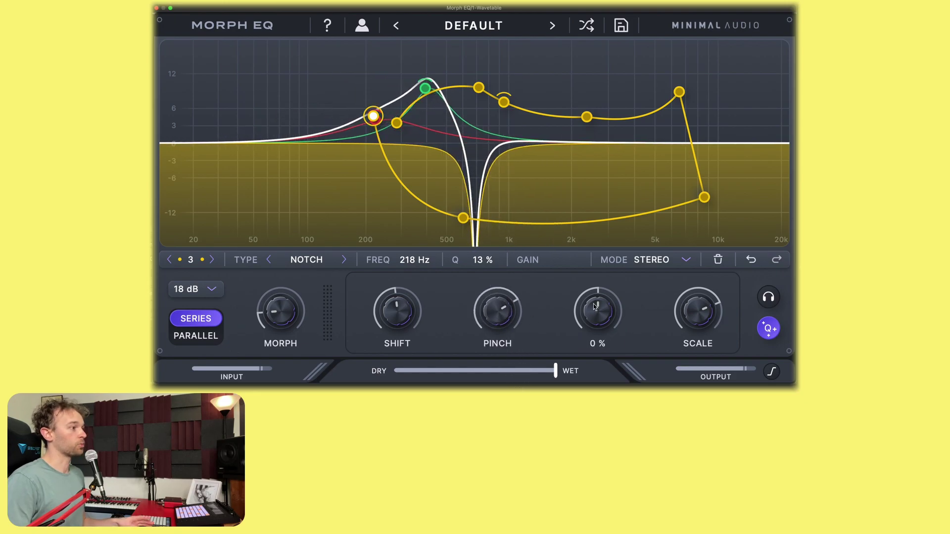
double_click(497, 310)
Audition spread and scale, resetting spread to centre and scale to 100%
left_click_drag(602, 317, 608, 349)
double_click(608, 349)
mouse_move(698, 311)
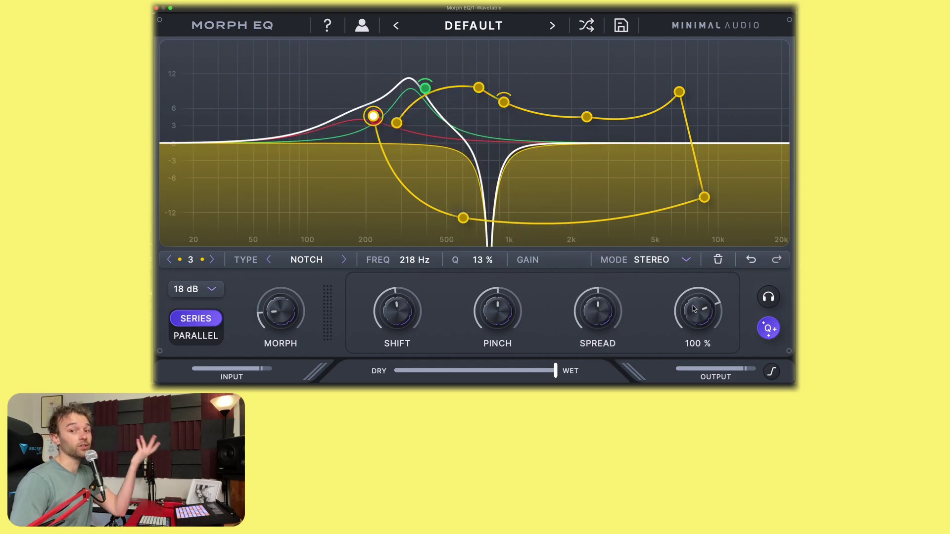
left_click_drag(697, 310, 705, 269)
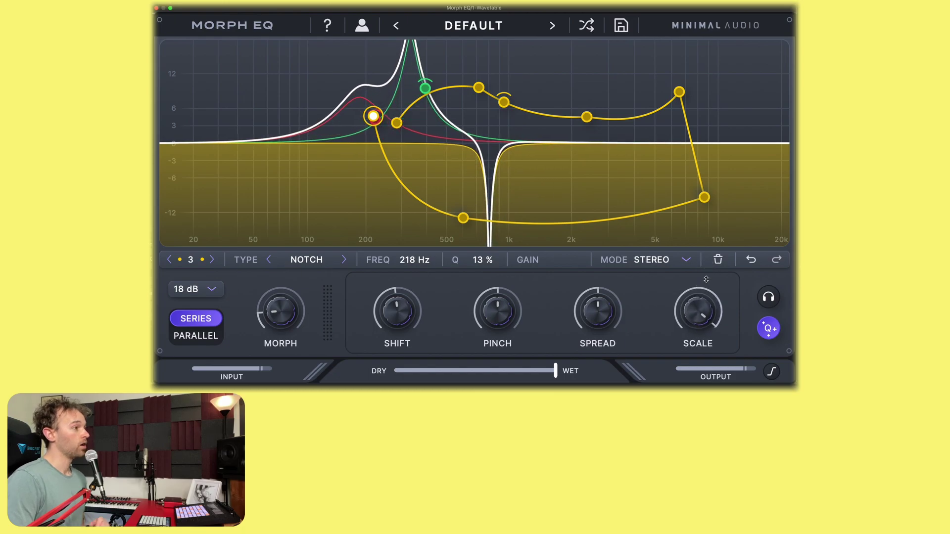
double_click(704, 317)
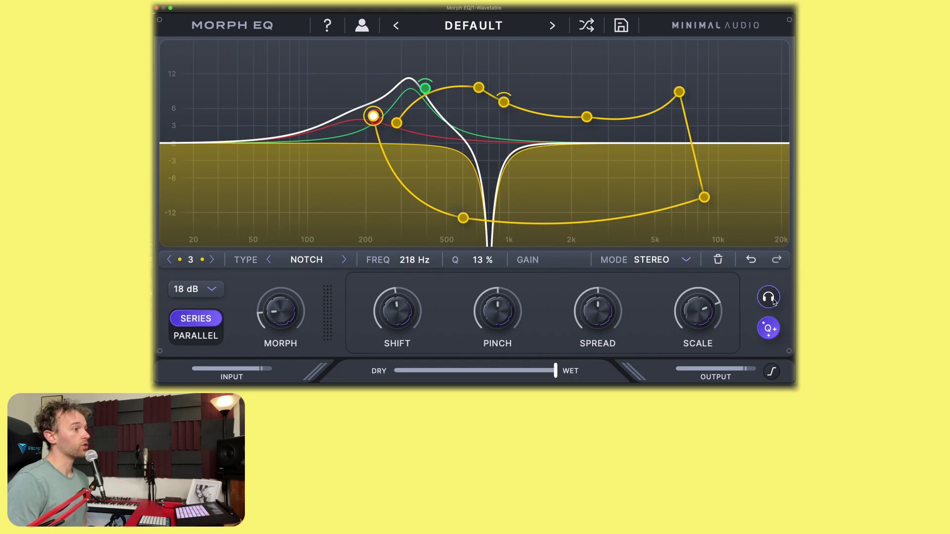
Compare Q+ off and on, then try the 6 dB and 18 dB filter slopes
left_click(769, 329)
left_click(769, 329)
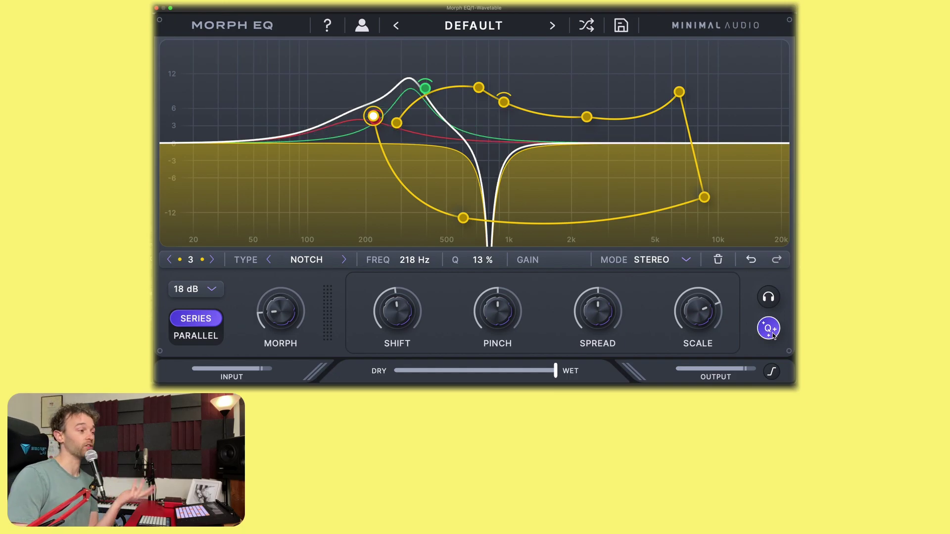
left_click(207, 290)
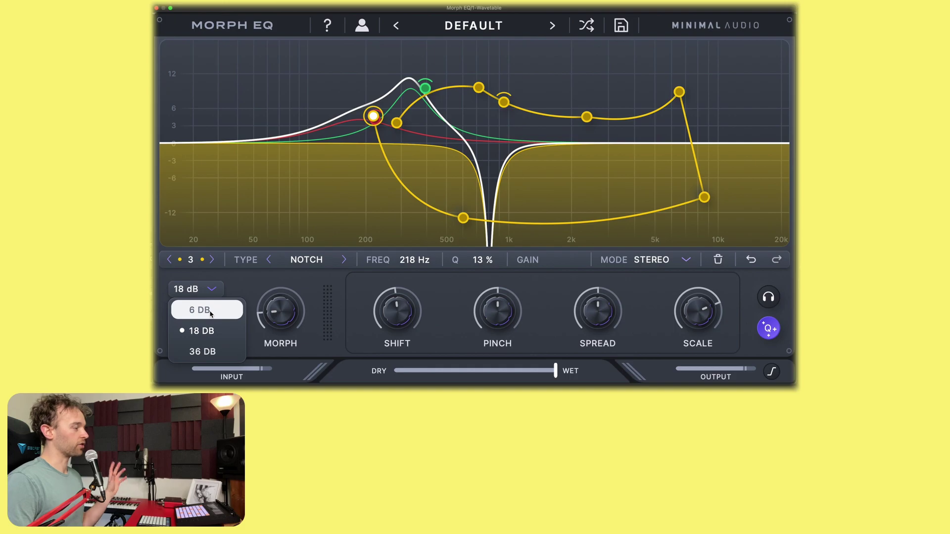
left_click(216, 312)
left_click(210, 292)
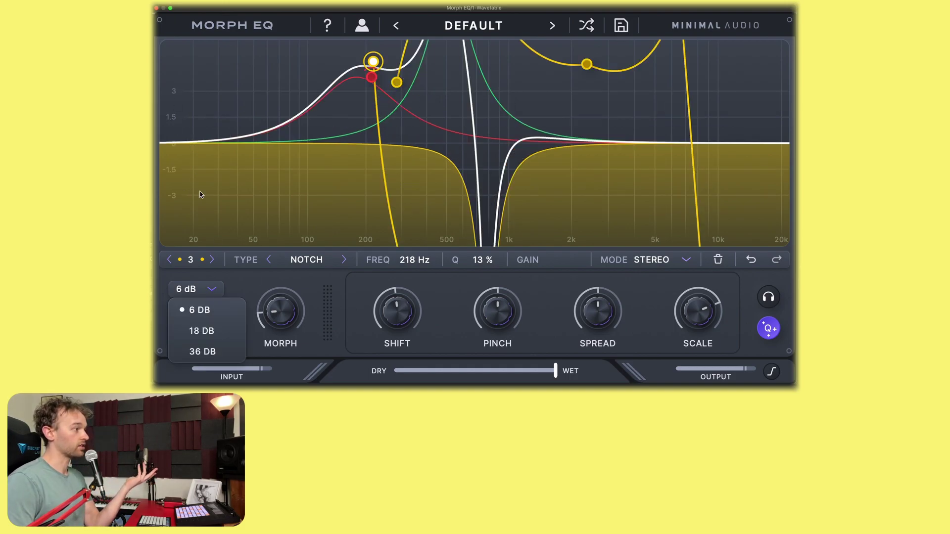
left_click(212, 329)
Set the filter slope to 36 dB and keep series band processing after trying parallel
left_click(213, 290)
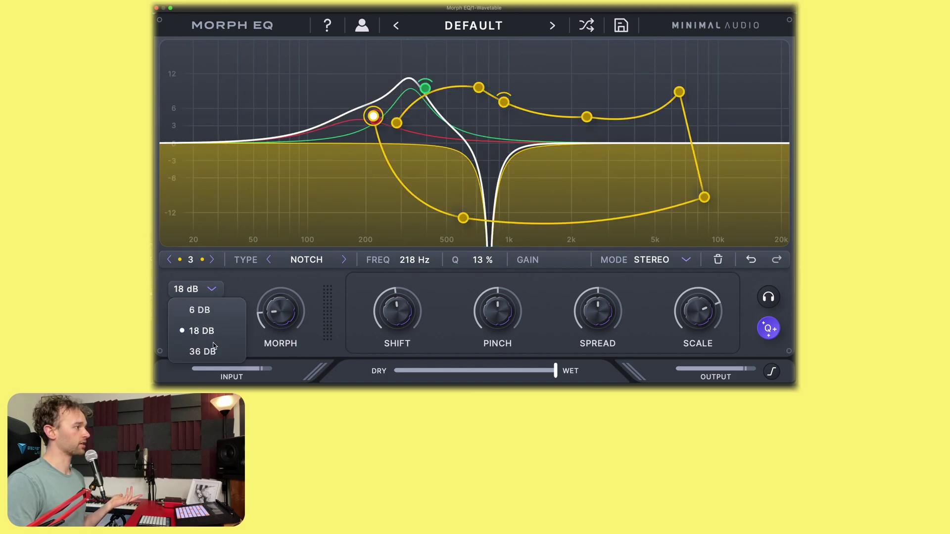
left_click(213, 348)
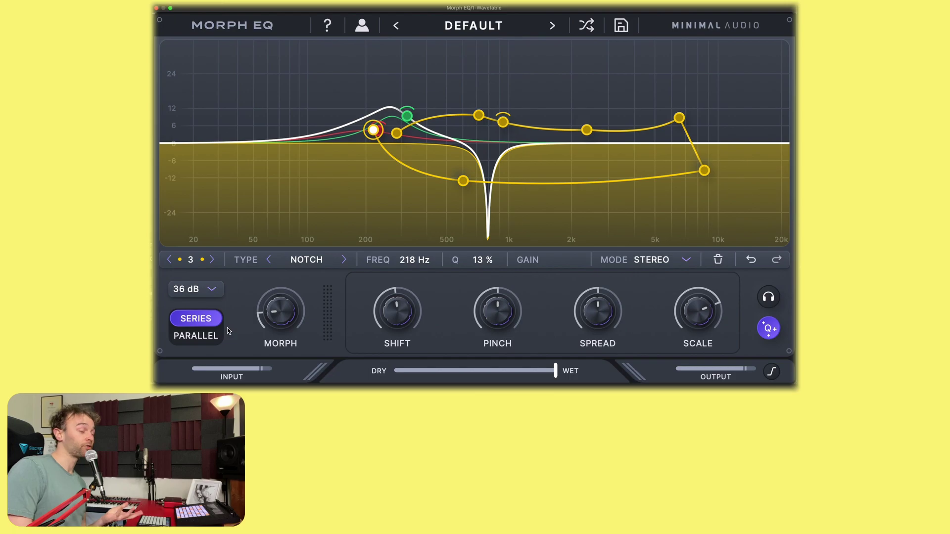
left_click(206, 342)
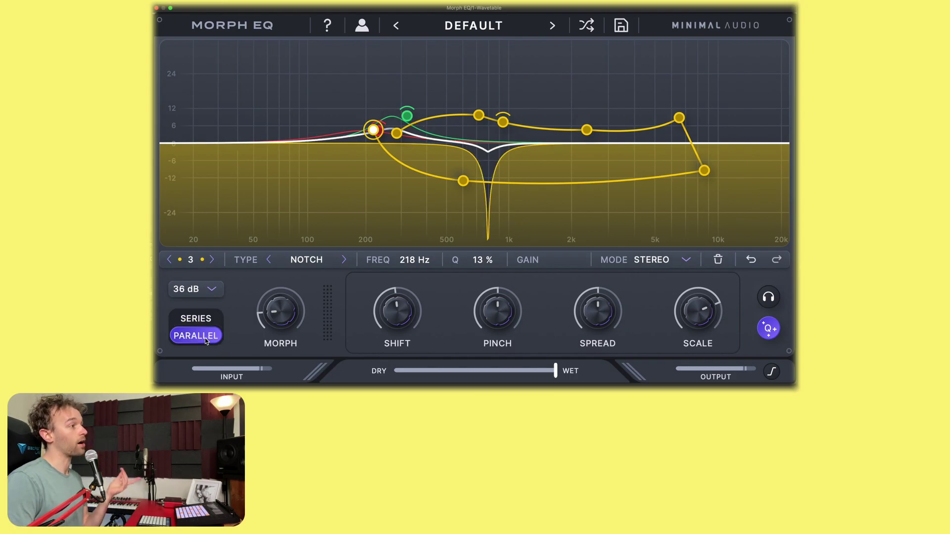
left_click(201, 319)
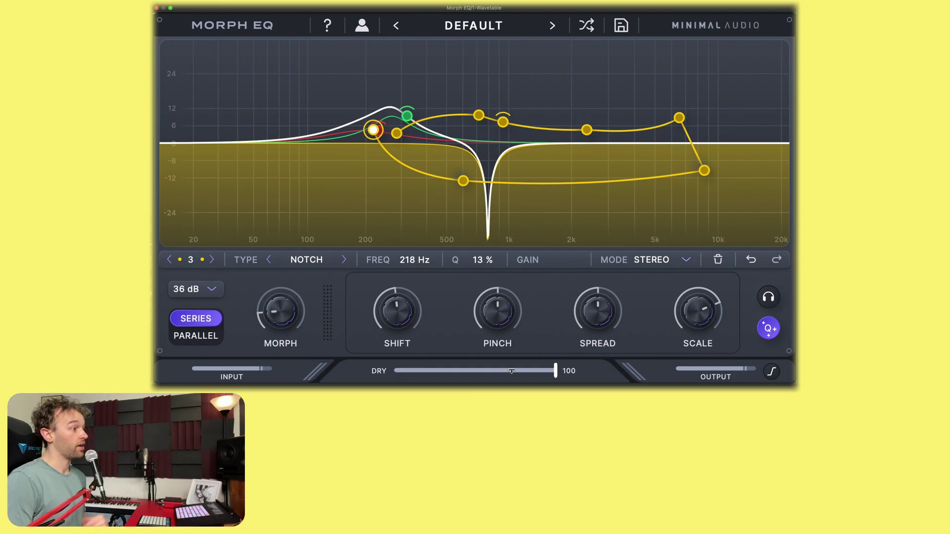
Enable the output shaping stage with the curve toggle beside OUTPUT
left_click(772, 372)
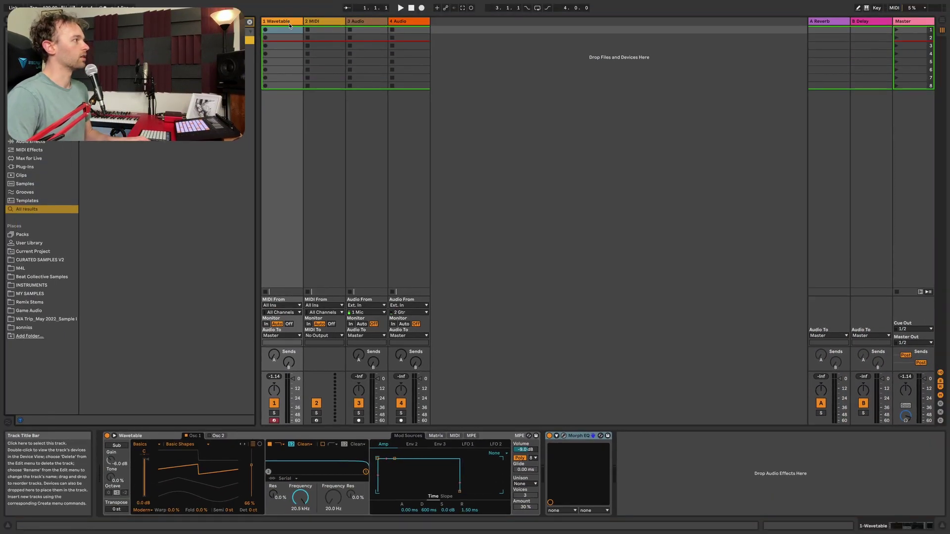
Switch to Arrangement view and set track 4 Audio's input to Resampling
key("Tab")
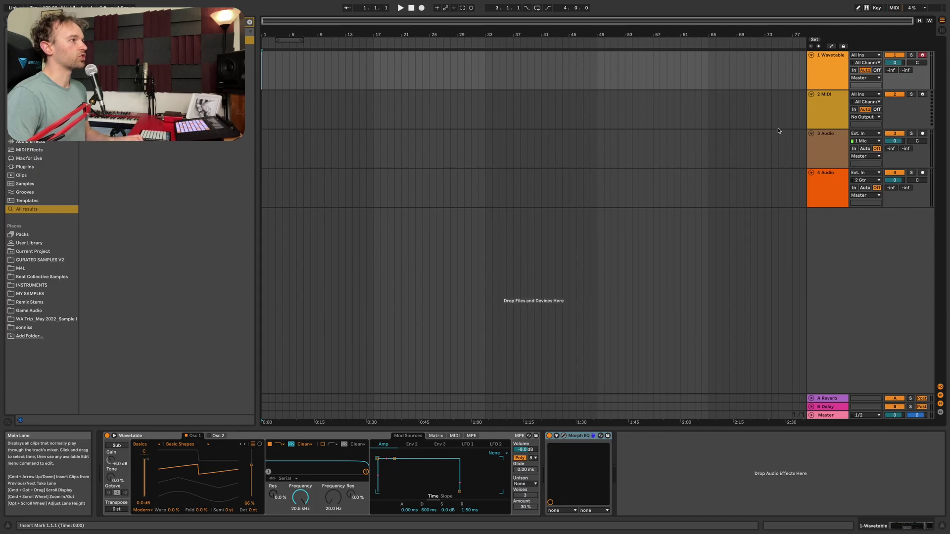
left_click(874, 173)
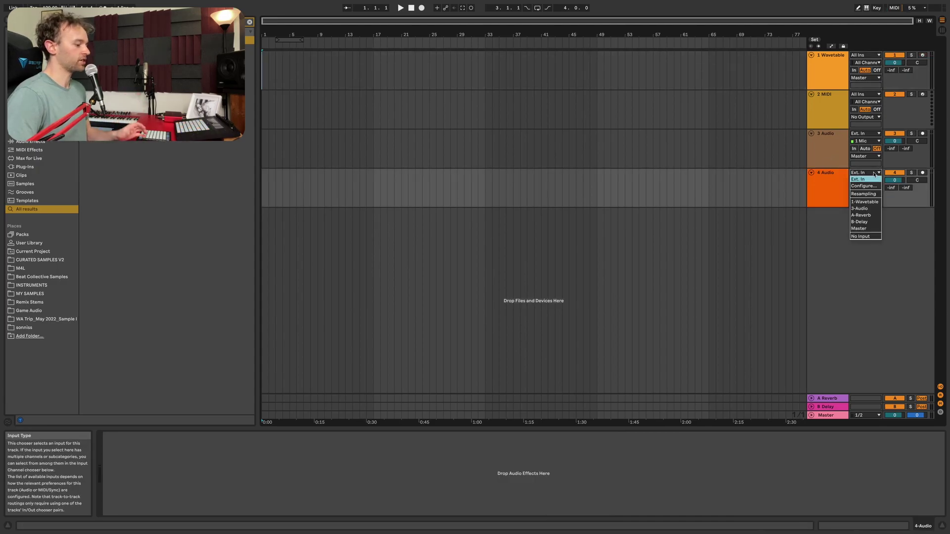
left_click(863, 194)
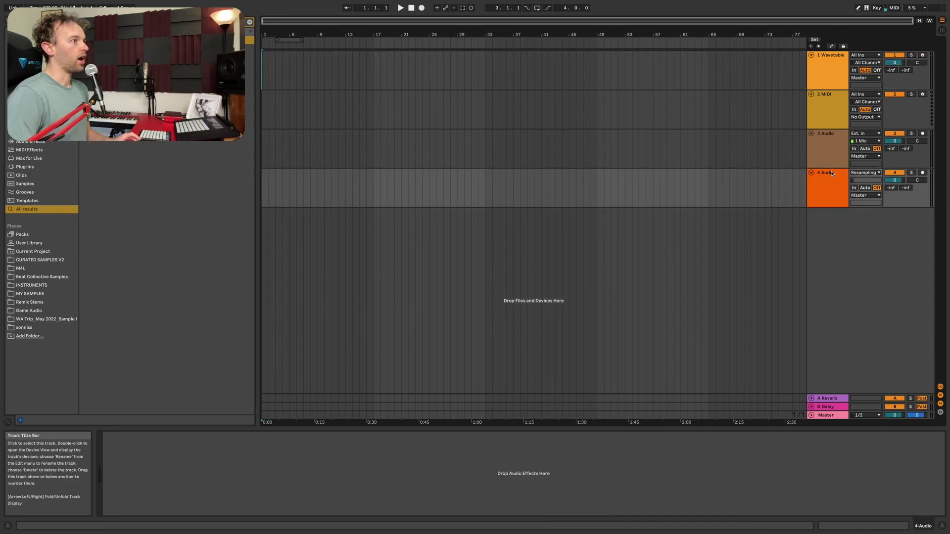
Arm track 4 Audio and the Wavetable track, and reopen the Morph EQ window
left_click(830, 87)
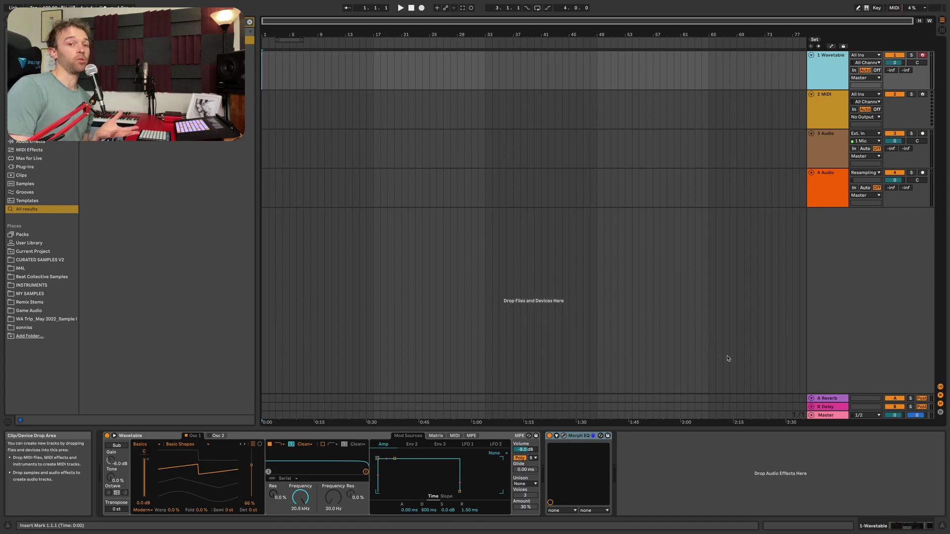
left_click(922, 173)
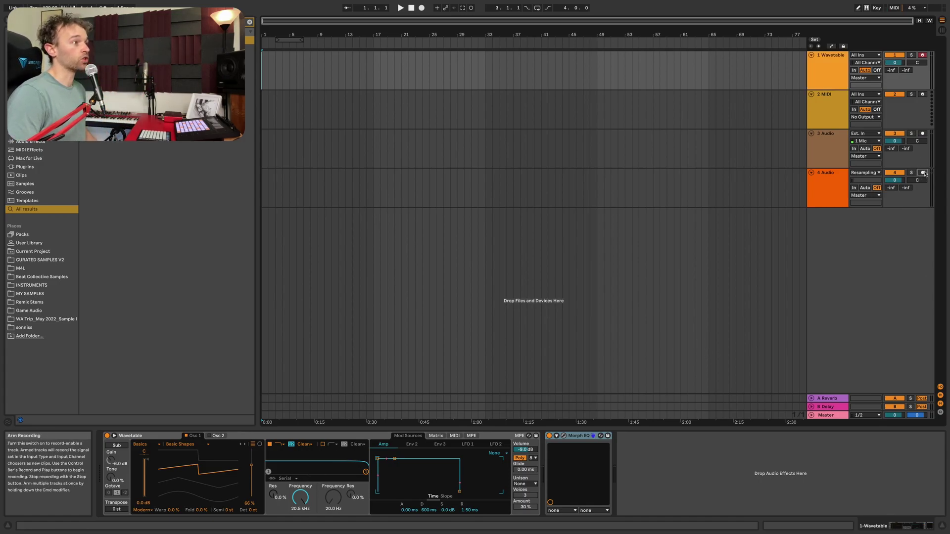
left_click(922, 173)
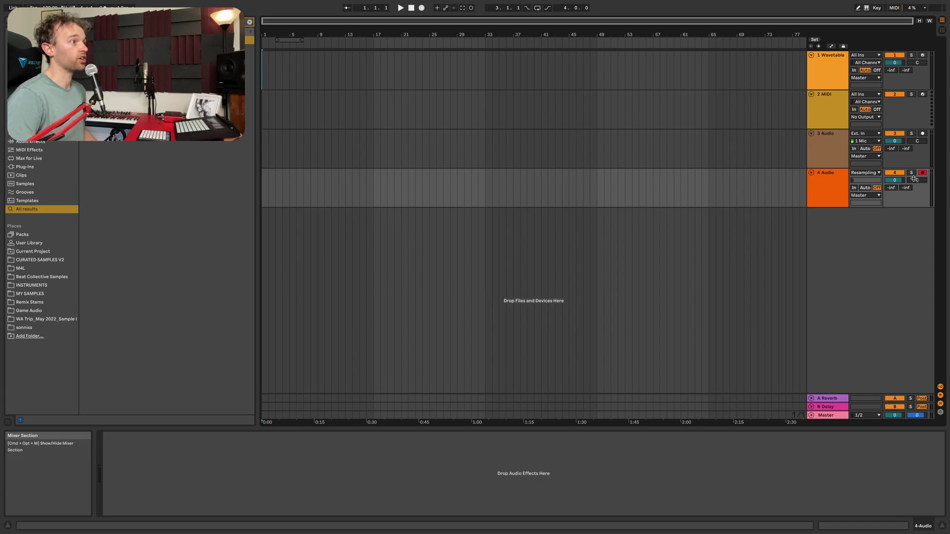
left_click(829, 66)
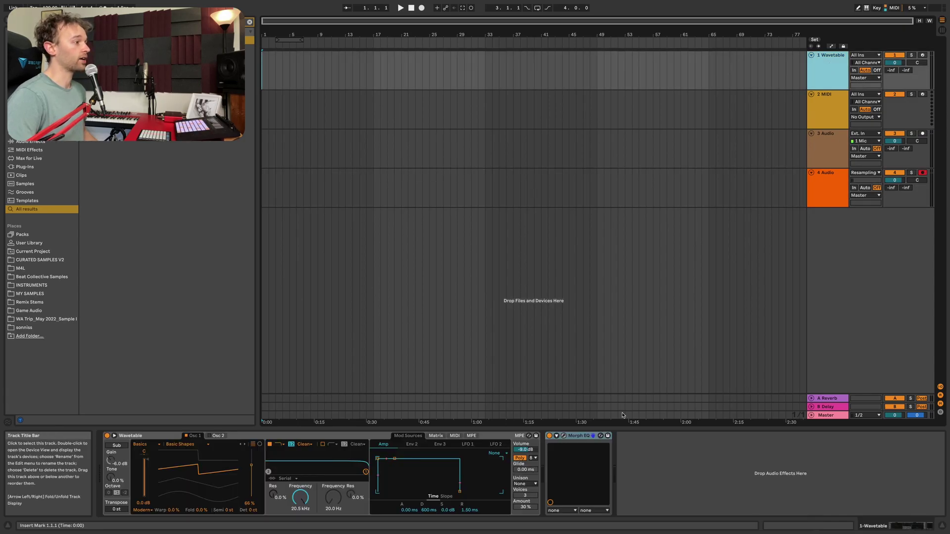
left_click(563, 436)
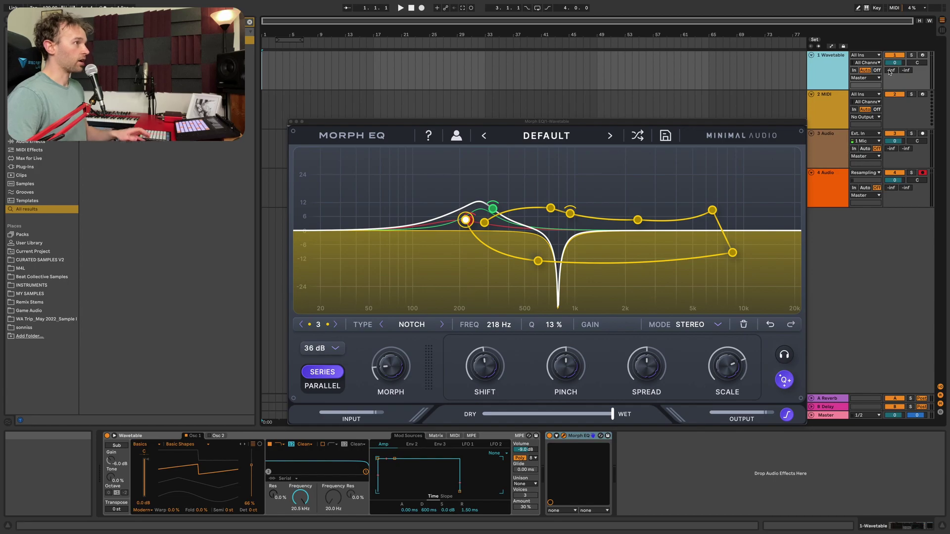
left_click(922, 54)
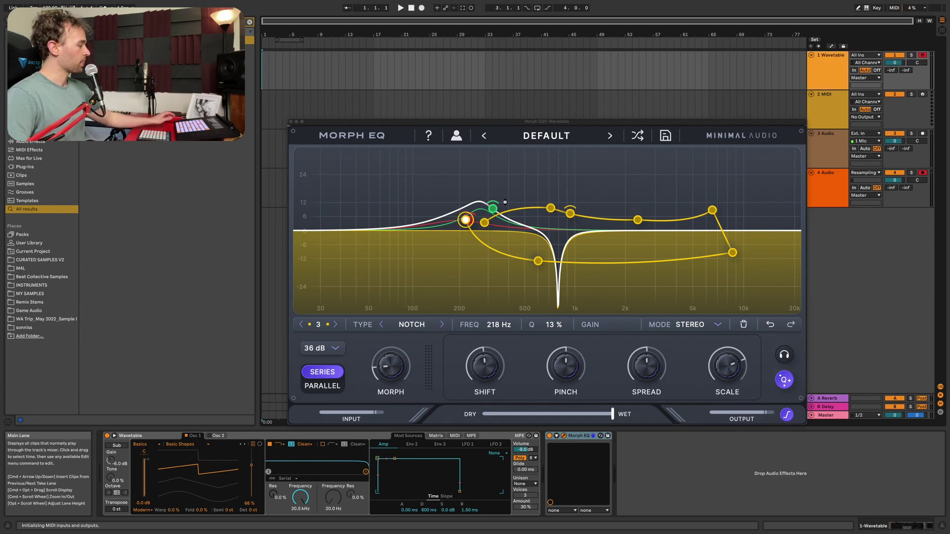
Start arrangement recording from bar 1 with F9 and Space, bringing morph to 0%
key("F9")
key("space")
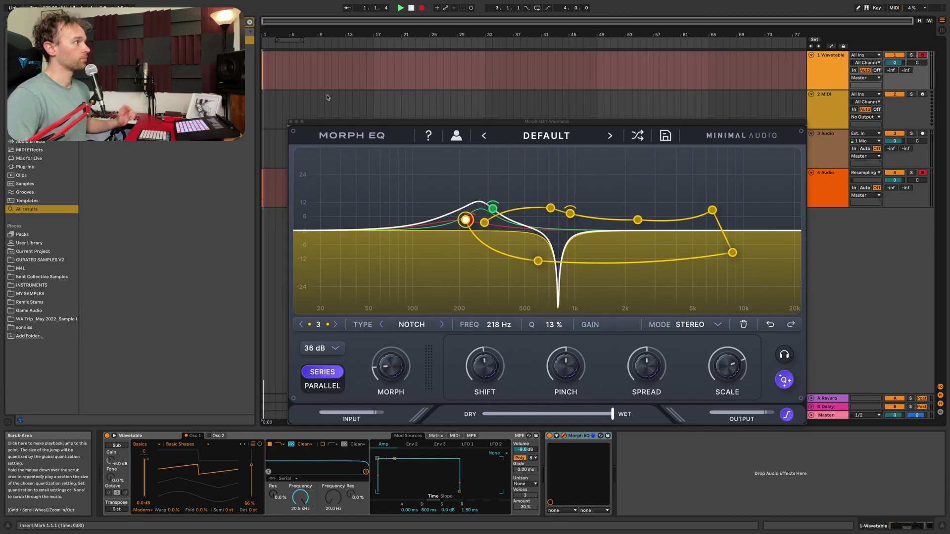
left_click_drag(395, 370, 382, 327)
Sweep the notch downward with Shift while recording, then return shift to 0%
left_click_drag(485, 369, 495, 346)
left_click_drag(566, 366, 566, 366)
left_click_drag(391, 366, 390, 347)
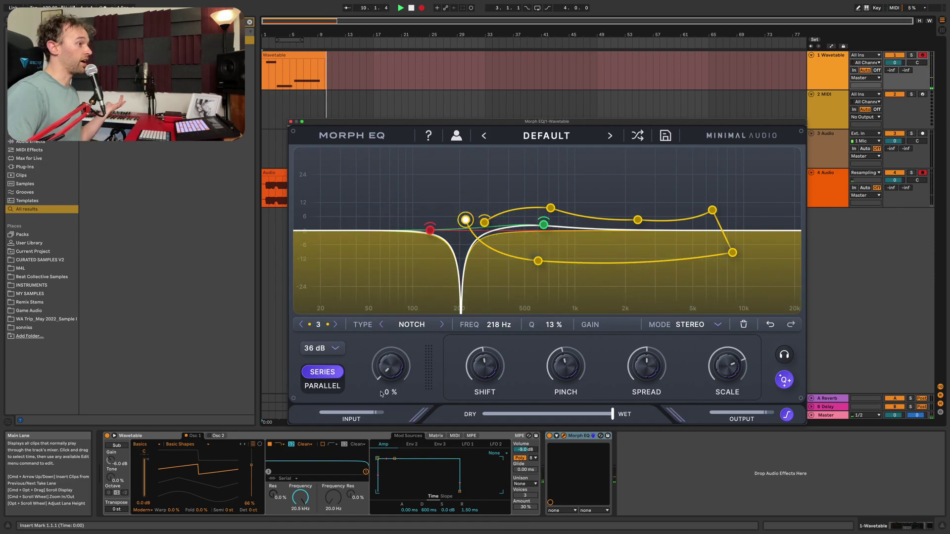
mouse_move(364, 412)
mouse_move(357, 395)
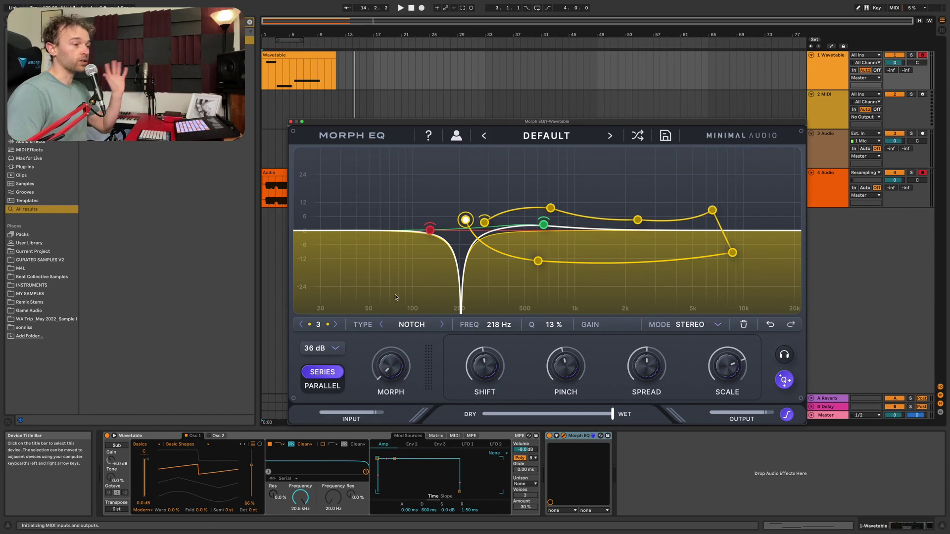
mouse_move(416, 371)
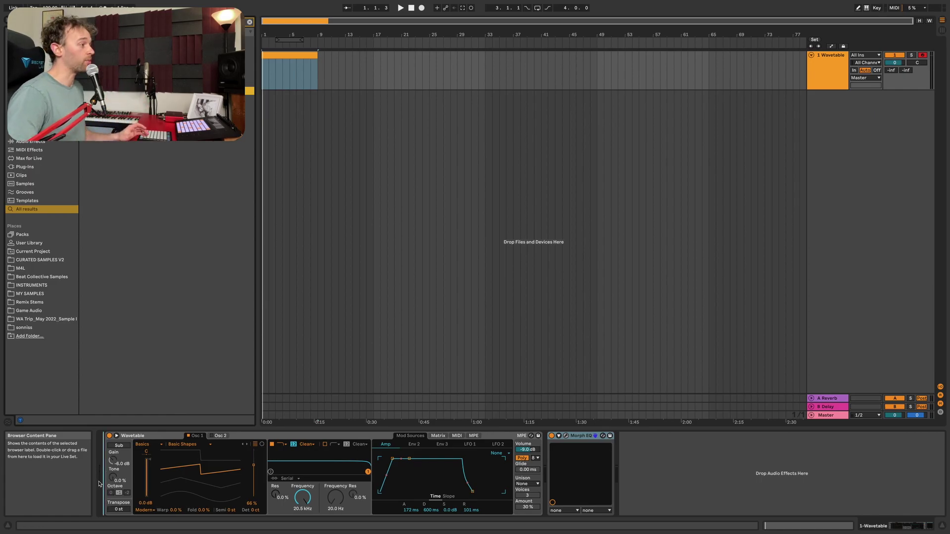
Insert Shaper MIDI before Wavetable, expand Morph EQ, zero the shaper's velocity, and open the Morph EQ window
left_click_drag(99, 483, 99, 484)
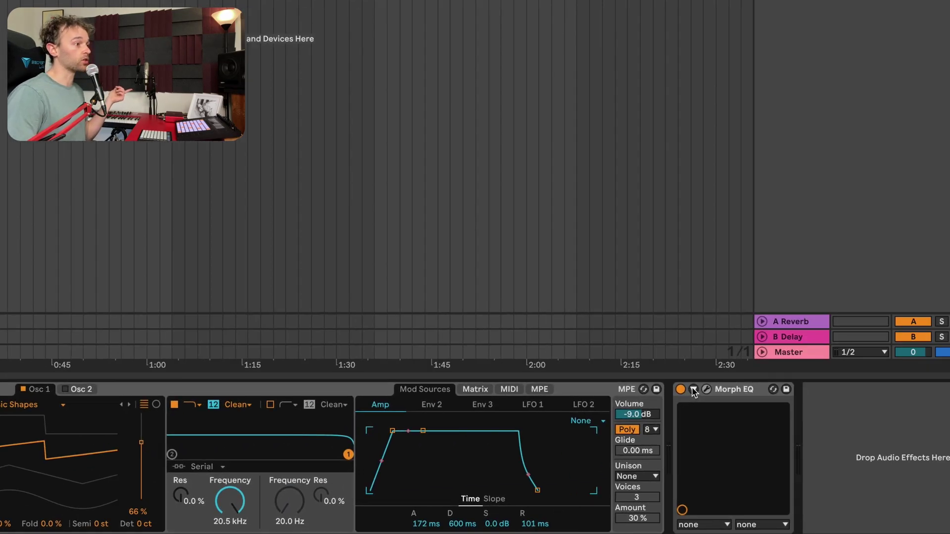
left_click(692, 389)
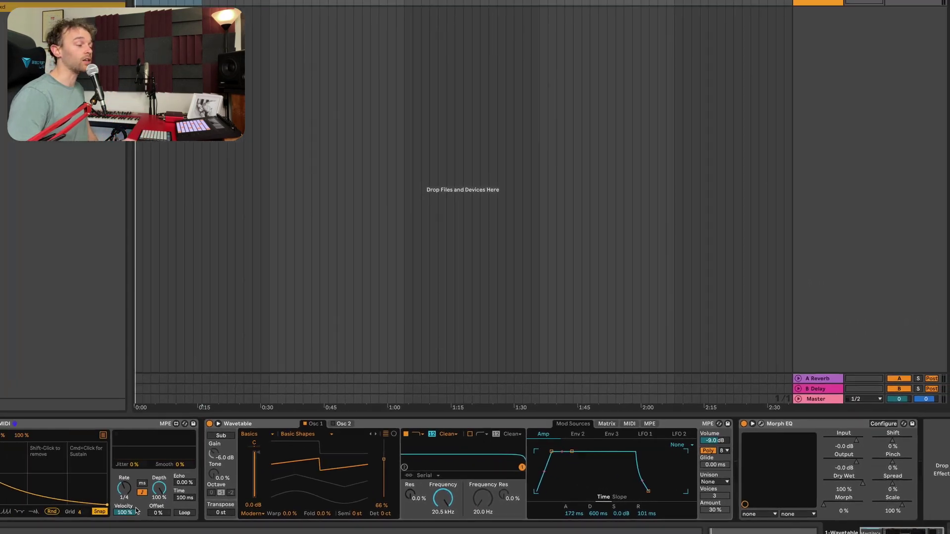
key("Delete")
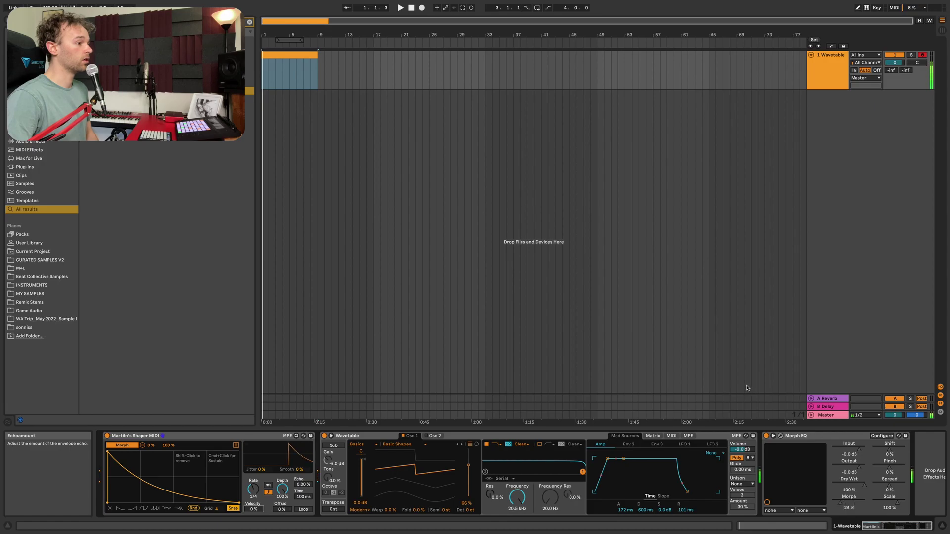
left_click(779, 435)
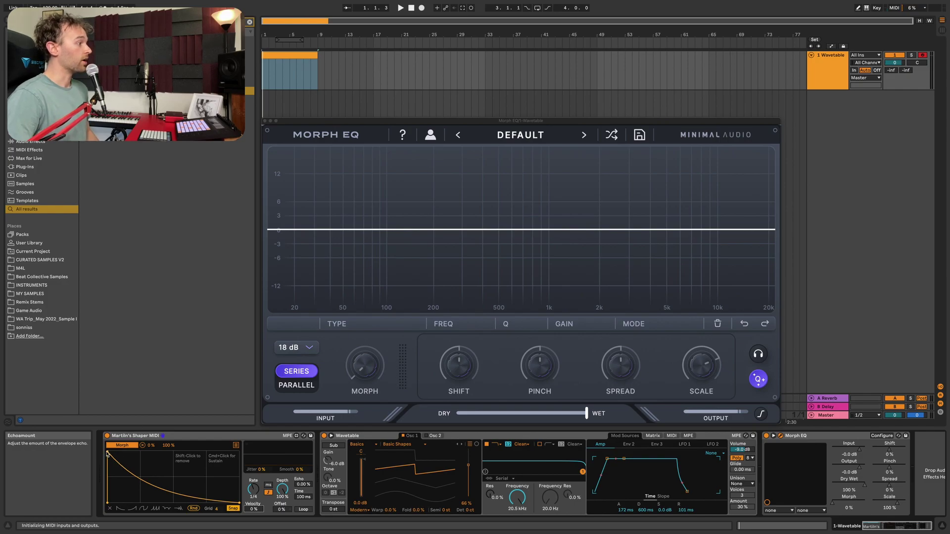
Add a peak breakpoint to the Shaper MIDI envelope and set its free rate to 1.41 s
left_click_drag(108, 448, 140, 451)
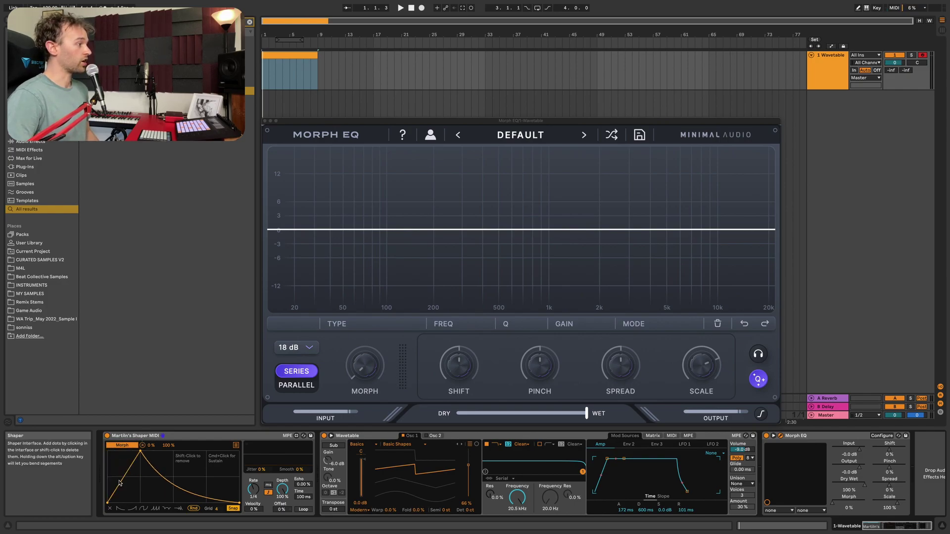
left_click(268, 486)
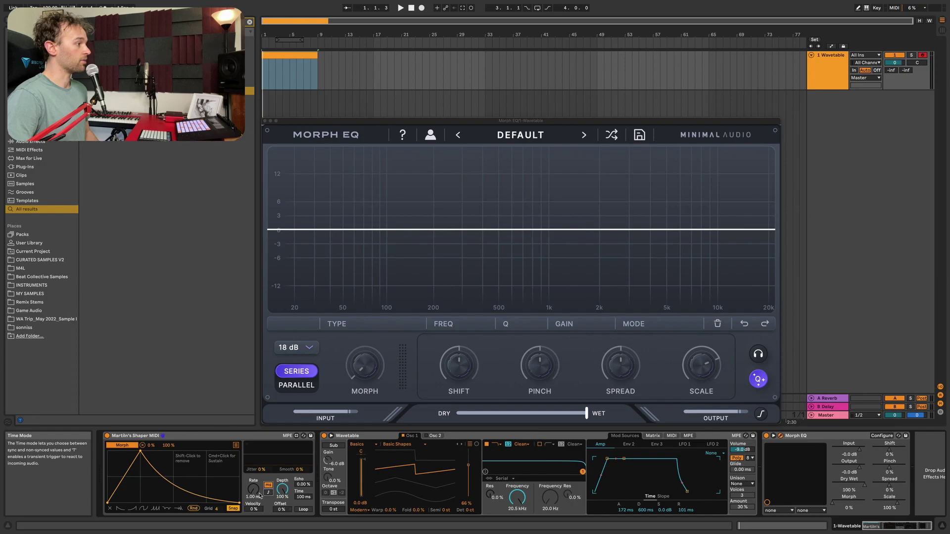
left_click_drag(253, 473, 253, 467)
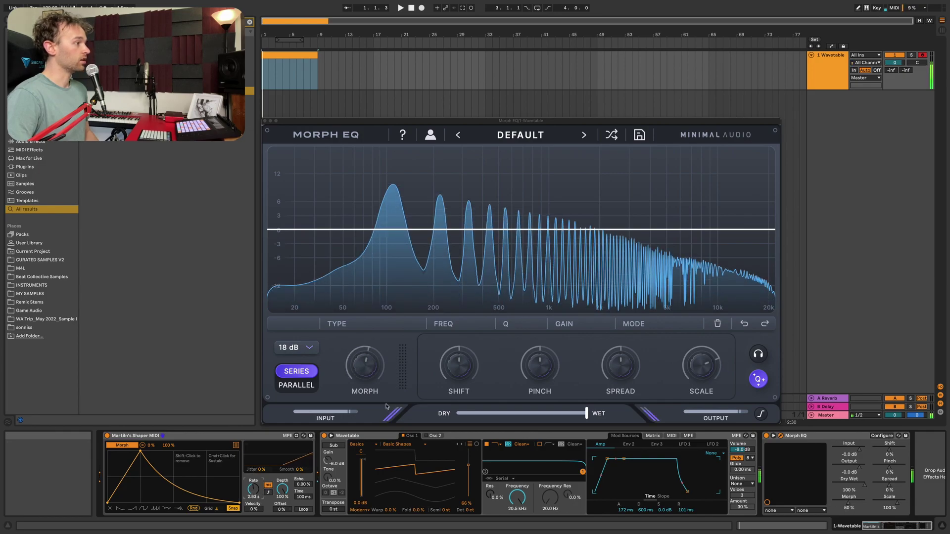
left_click_drag(253, 490, 252, 494)
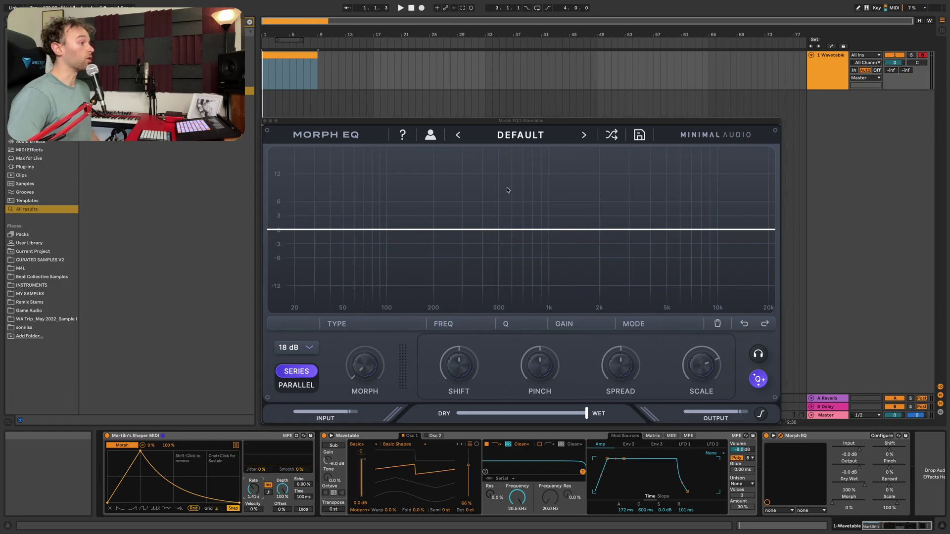
Add a resonant low-pass band near 55 Hz morphing toward 14.5 kHz, plus a morph point near 8 kHz
double_click(349, 209)
left_click(409, 322)
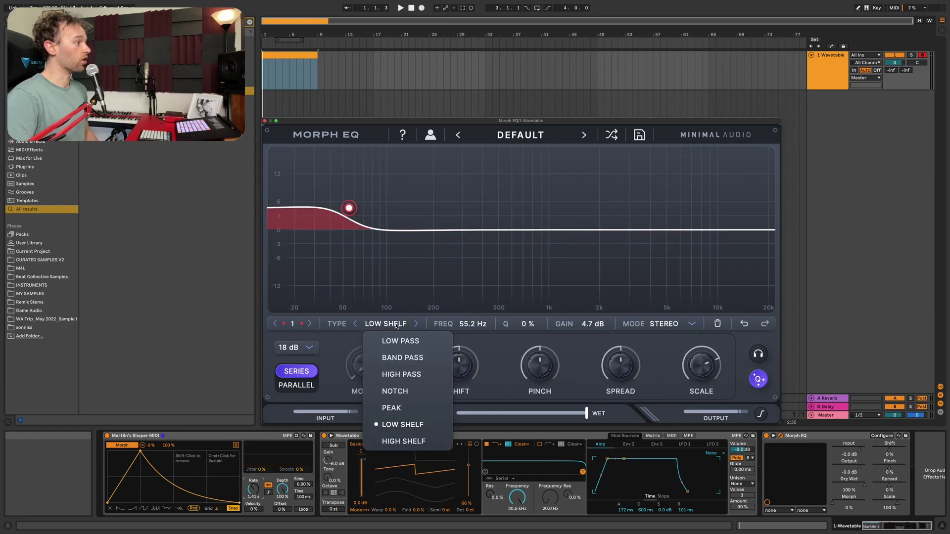
left_click(409, 339)
left_click_drag(348, 207, 349, 193)
left_click_drag(745, 237, 745, 233)
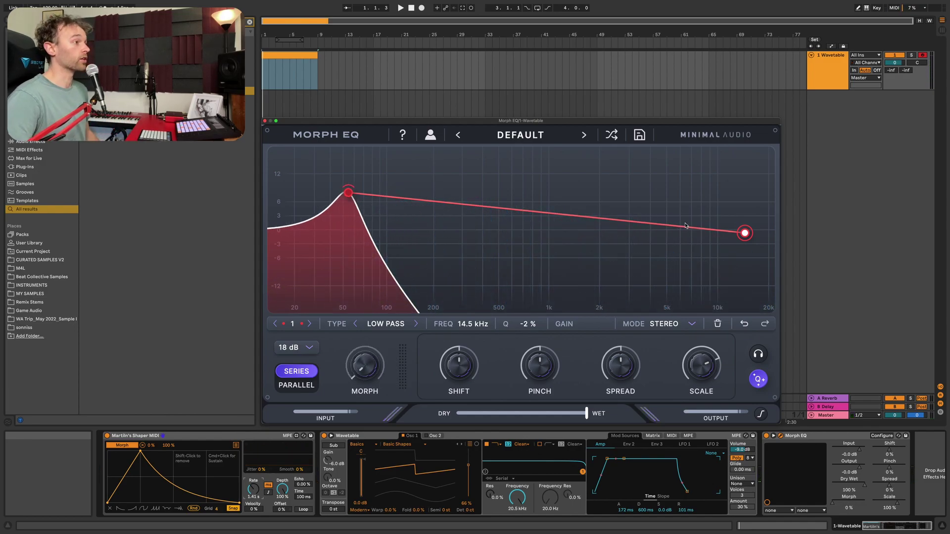
left_click(701, 231)
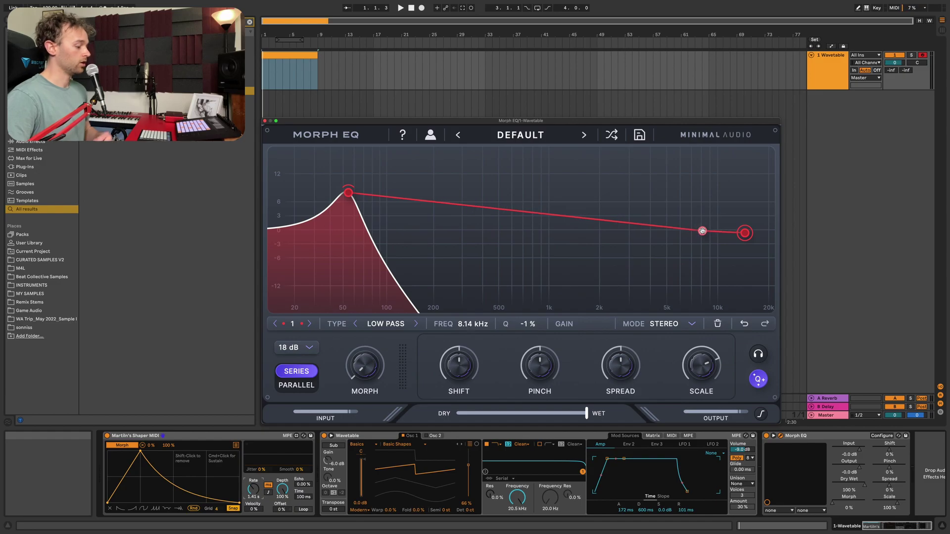
Delete morph point 2 from the low-pass filter's morph path
right_click(702, 231)
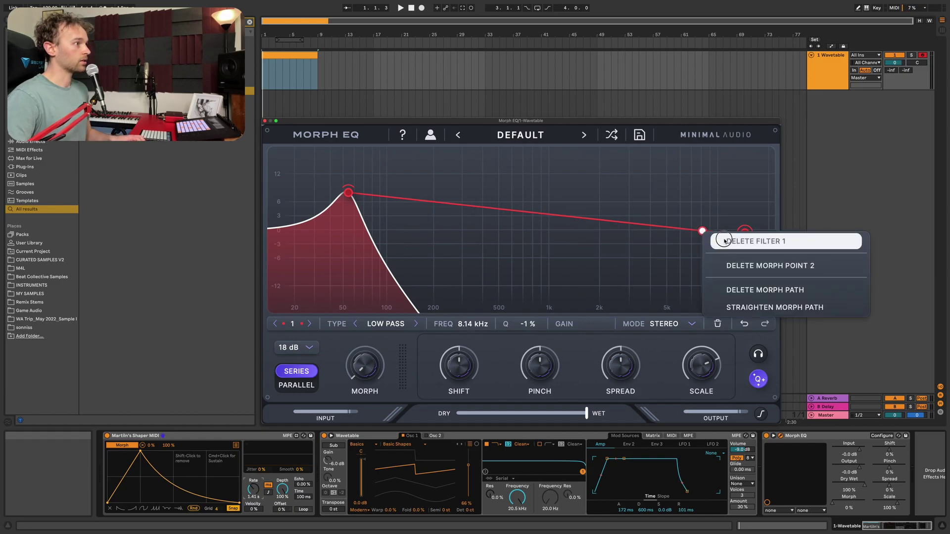
left_click(731, 265)
left_click(702, 215)
Add a notch filter near 8 kHz whose morph points sit at 308 Hz and about 5 kHz
left_click(702, 215)
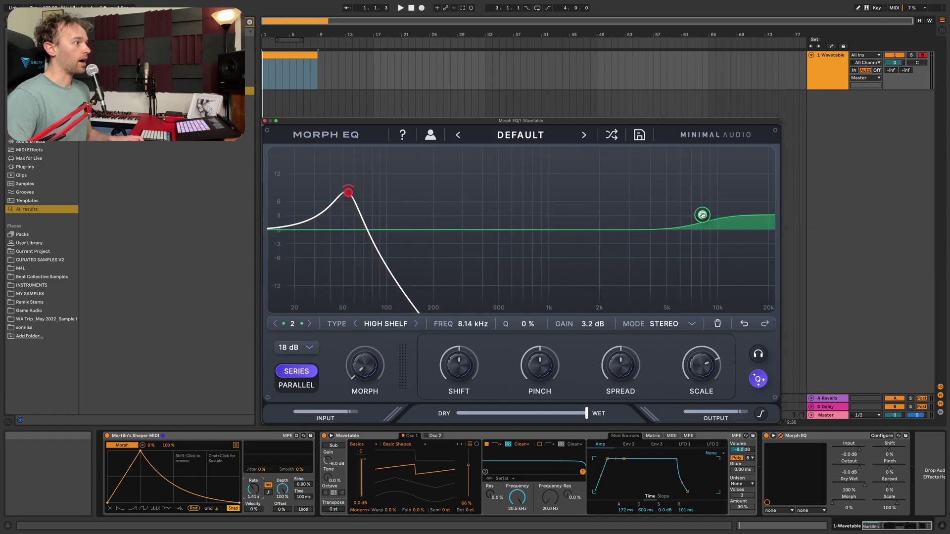
left_click(399, 325)
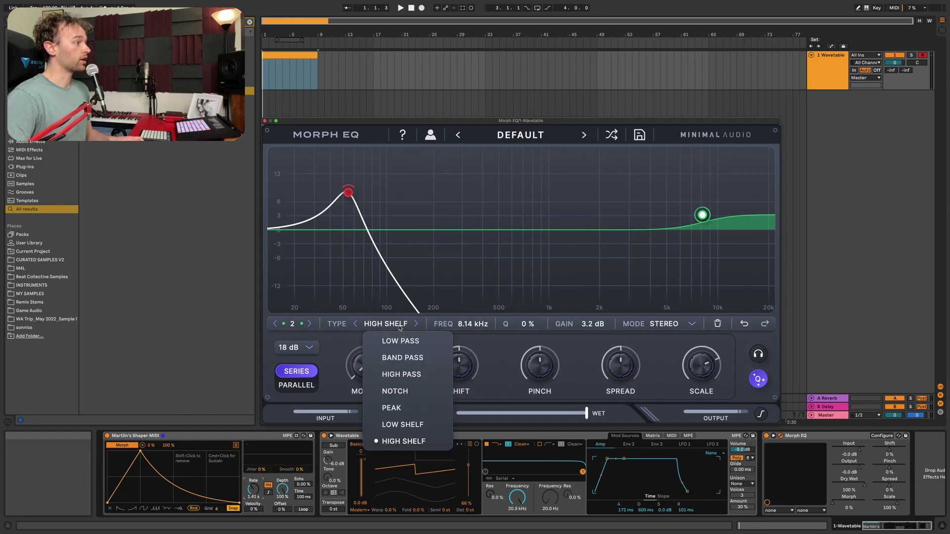
left_click(395, 390)
left_click(340, 220)
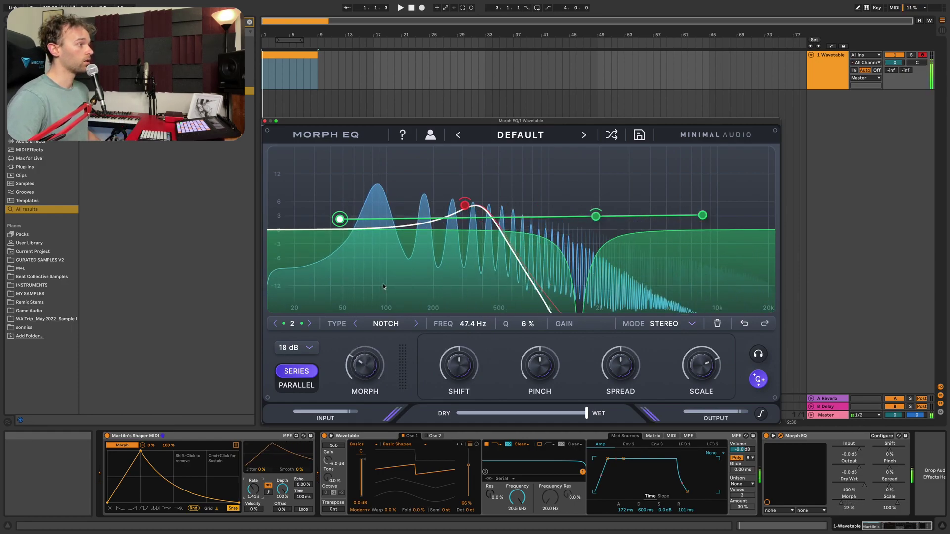
left_click_drag(350, 217, 473, 229)
left_click_drag(703, 216, 676, 218)
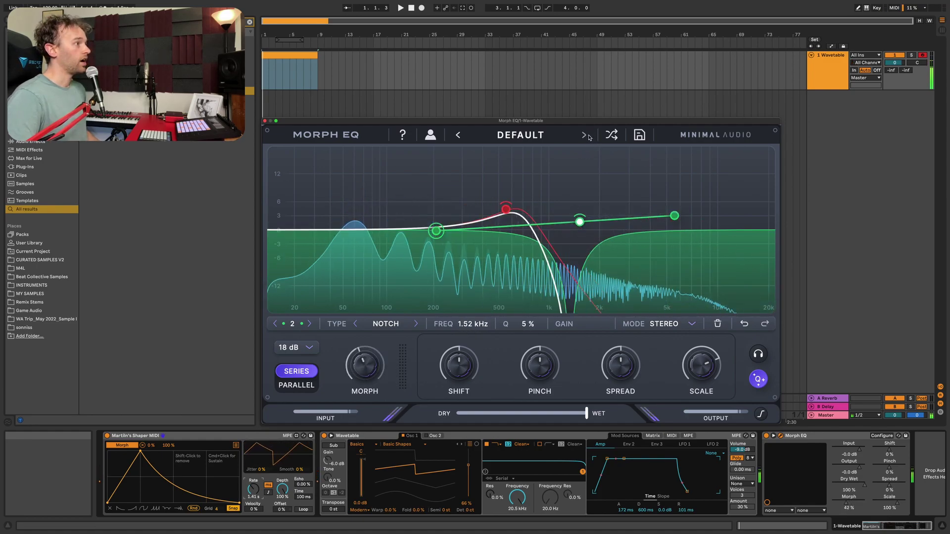
Step through the presets from ALTERNATOR to GYROSCOPE
left_click(586, 136)
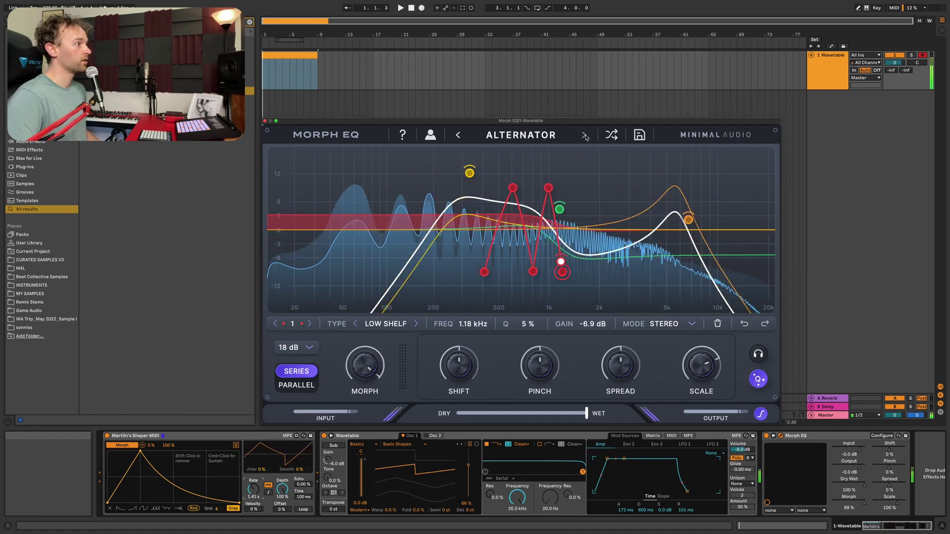
left_click(585, 135)
left_click(584, 135)
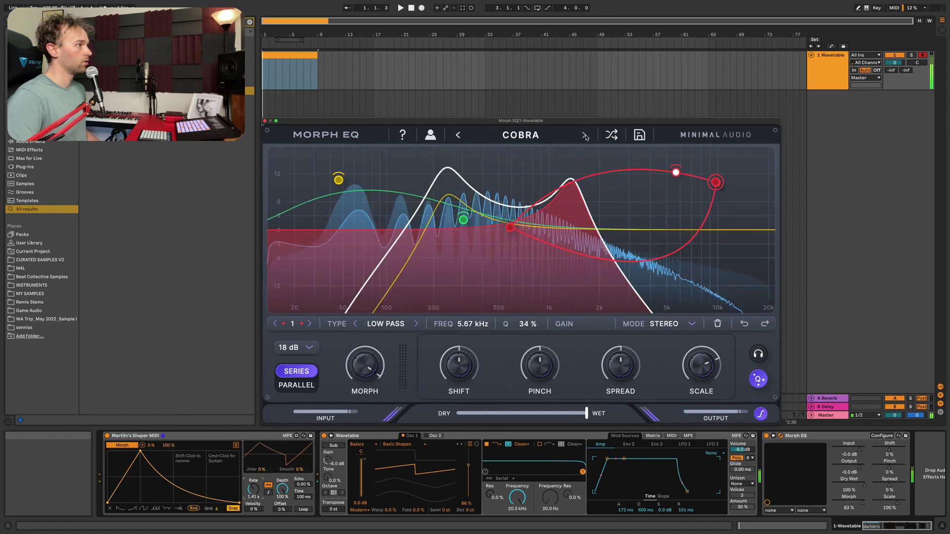
left_click(584, 136)
left_click(585, 136)
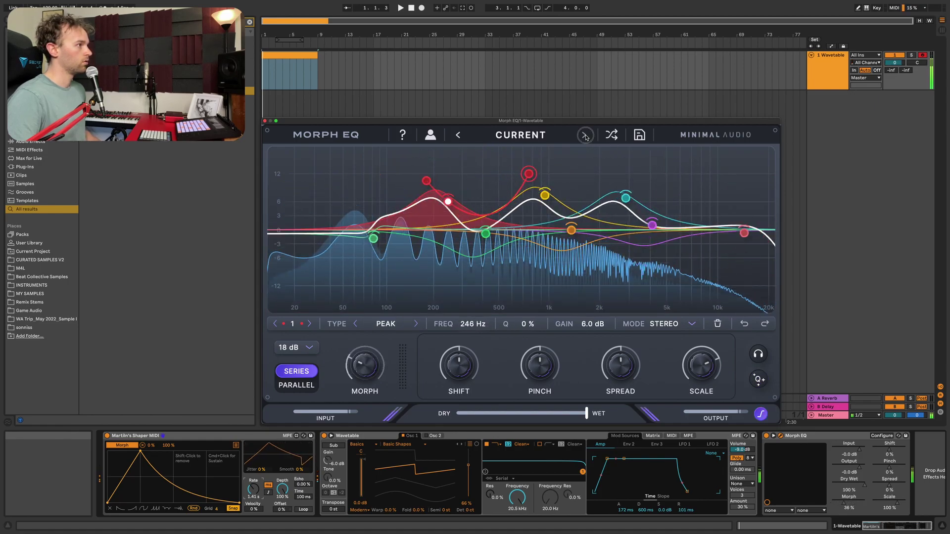
left_click(585, 136)
left_click(585, 136)
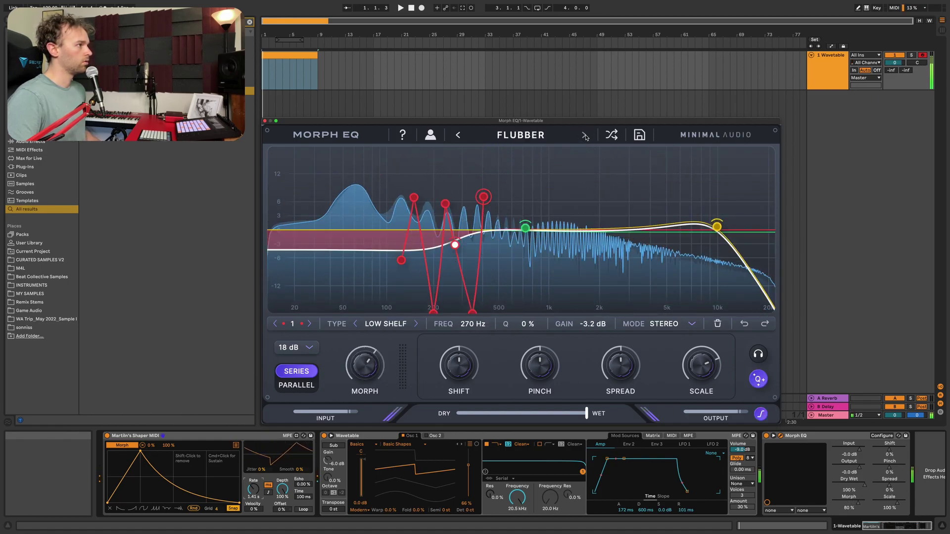
left_click(585, 135)
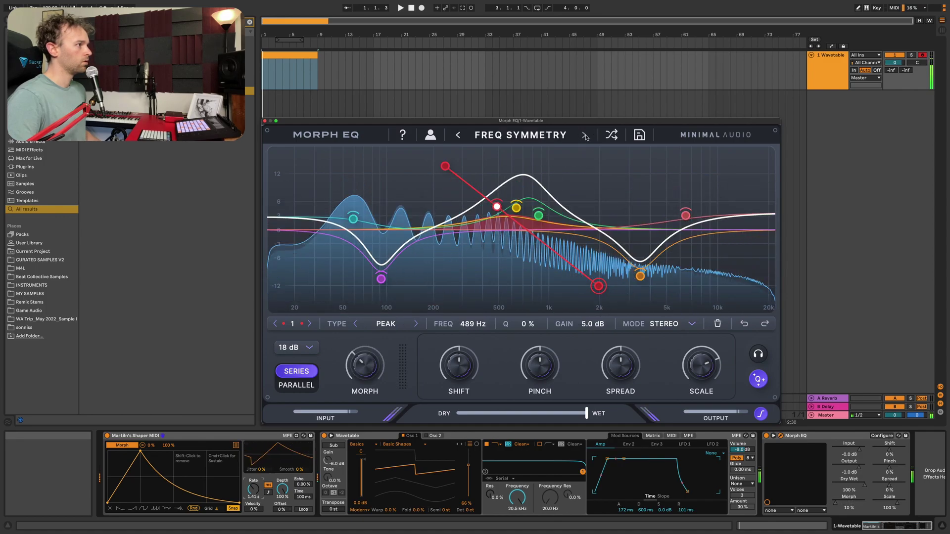
left_click(585, 136)
left_click(585, 136)
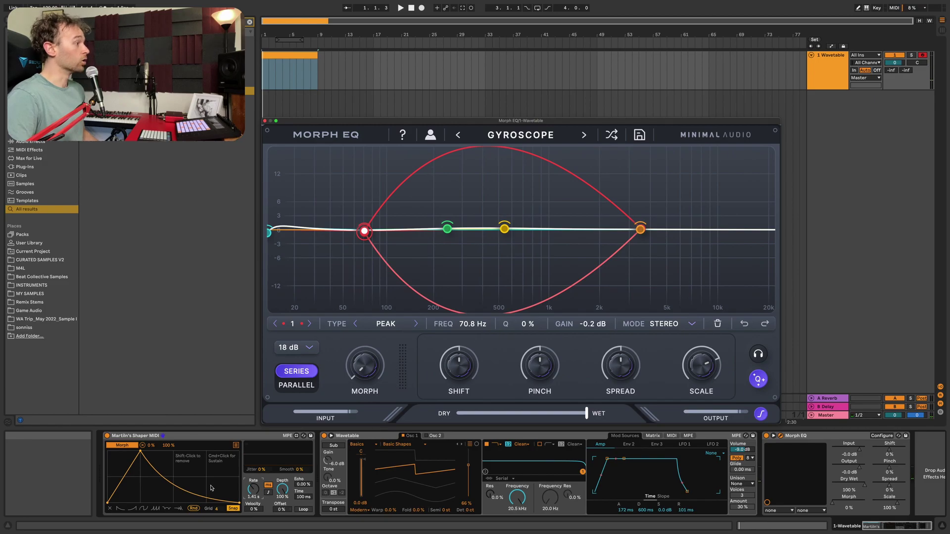
Loop the Shaper MIDI at 596 ms, step on to NEURO RIPPER, and start playback
left_click(304, 510)
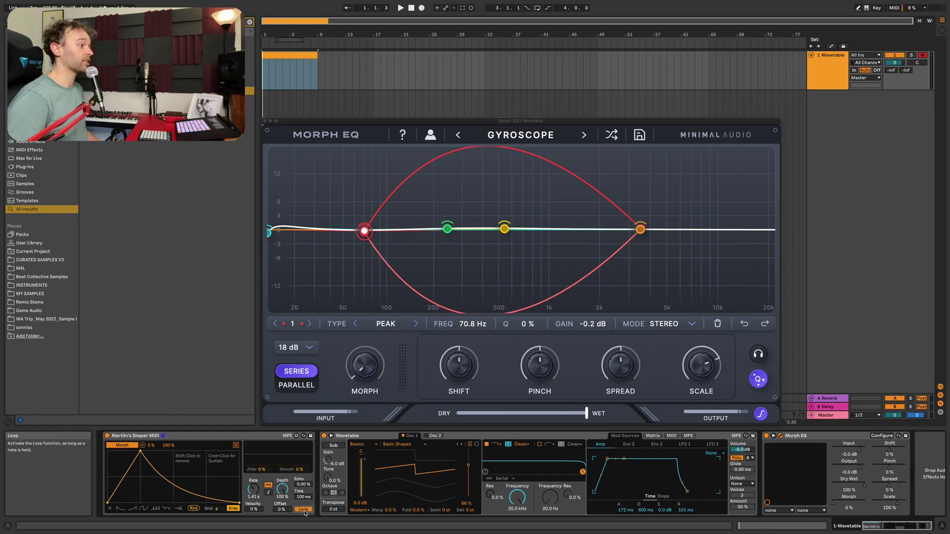
left_click_drag(253, 490, 253, 475)
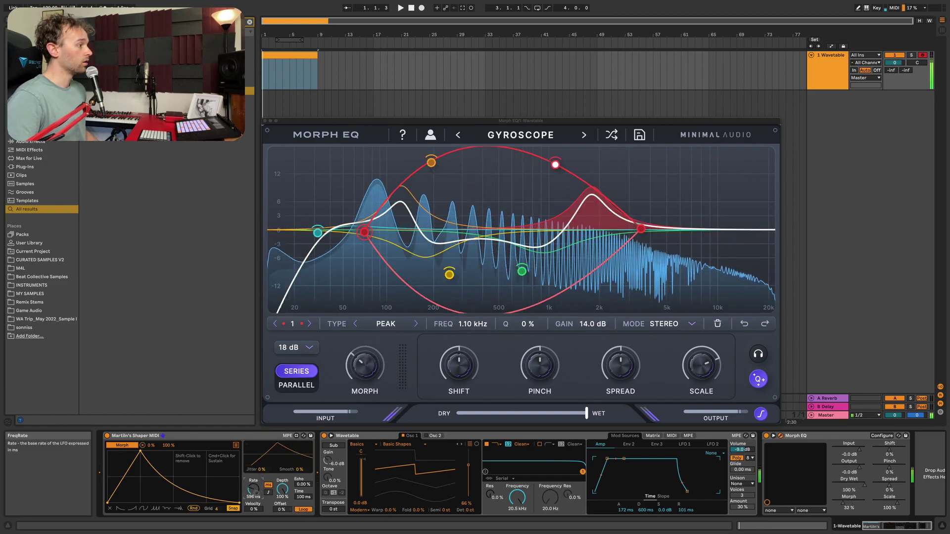
left_click(584, 136)
left_click(584, 135)
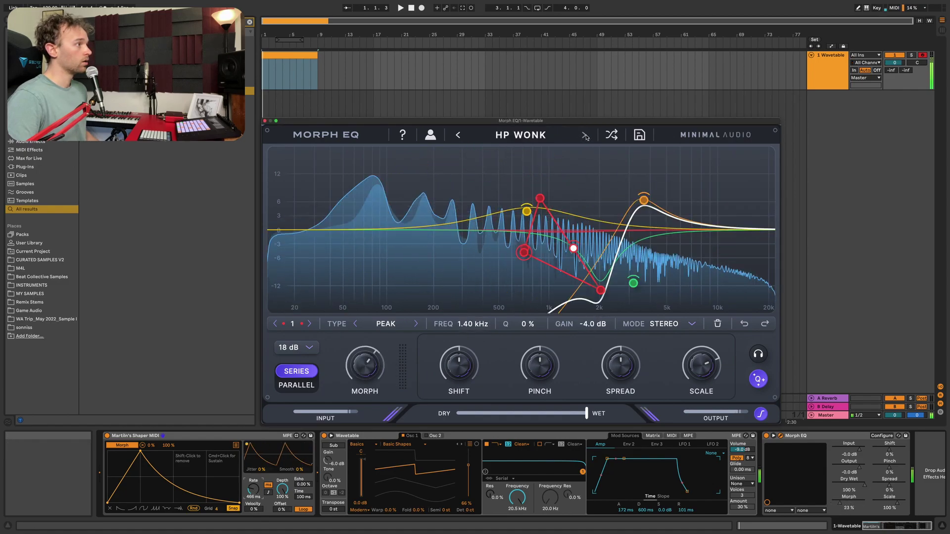
left_click(584, 136)
left_click(584, 136)
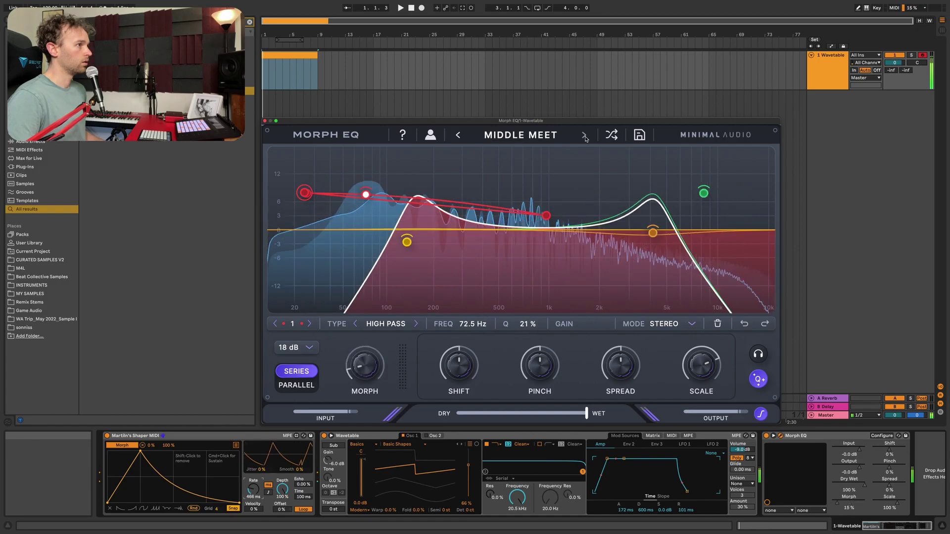
left_click(585, 136)
key("space")
key("space")
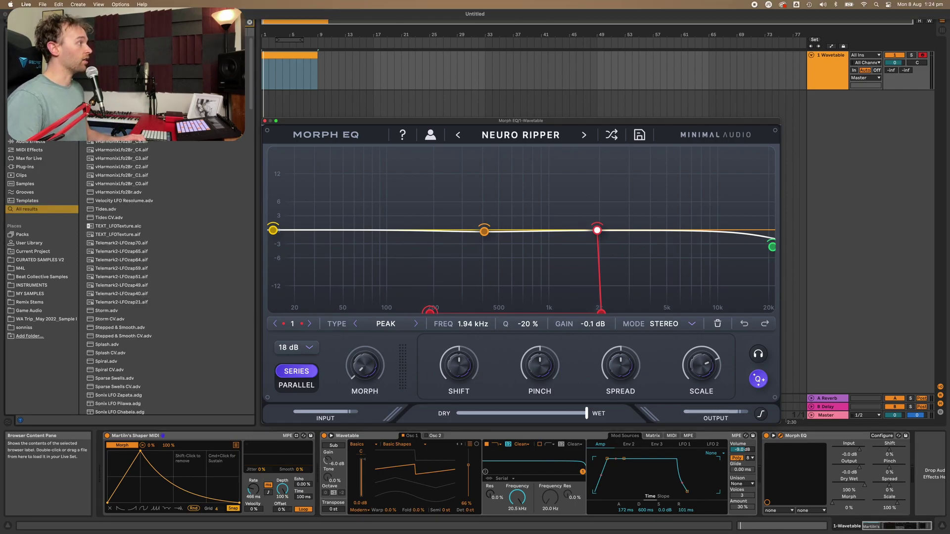
Load Live's LFO audio effect onto the Wavetable track after Morph EQ
key("Return")
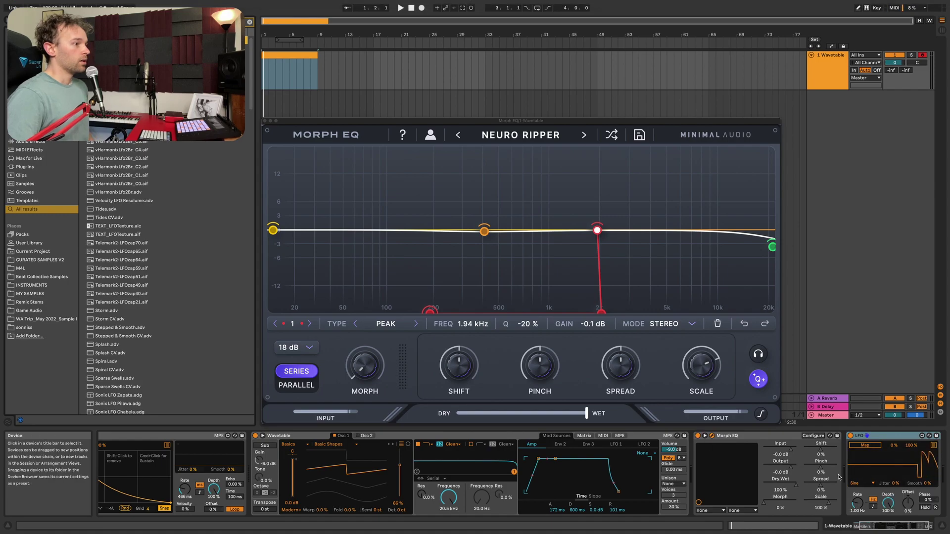
Map the LFO device onto Morph EQ's Pinch parameter using its Map button
left_click(874, 448)
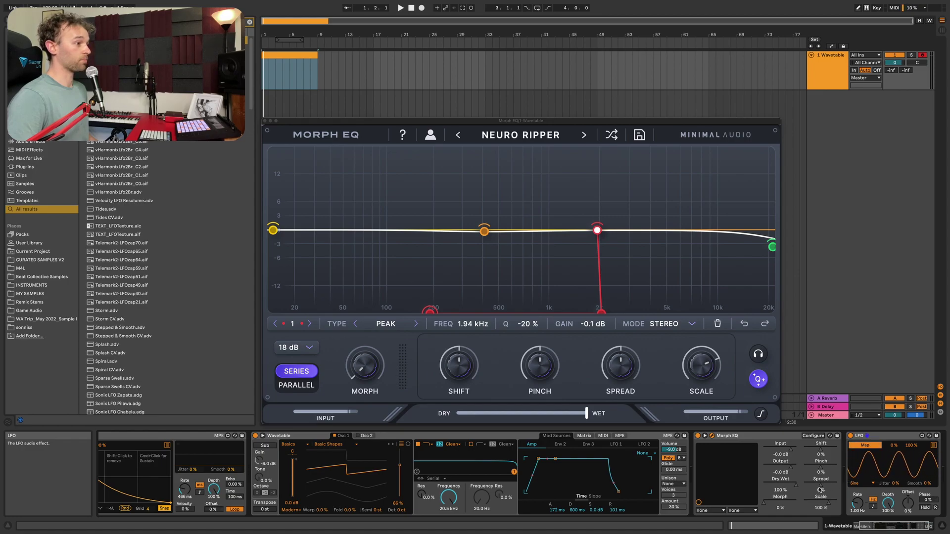
left_click(804, 468)
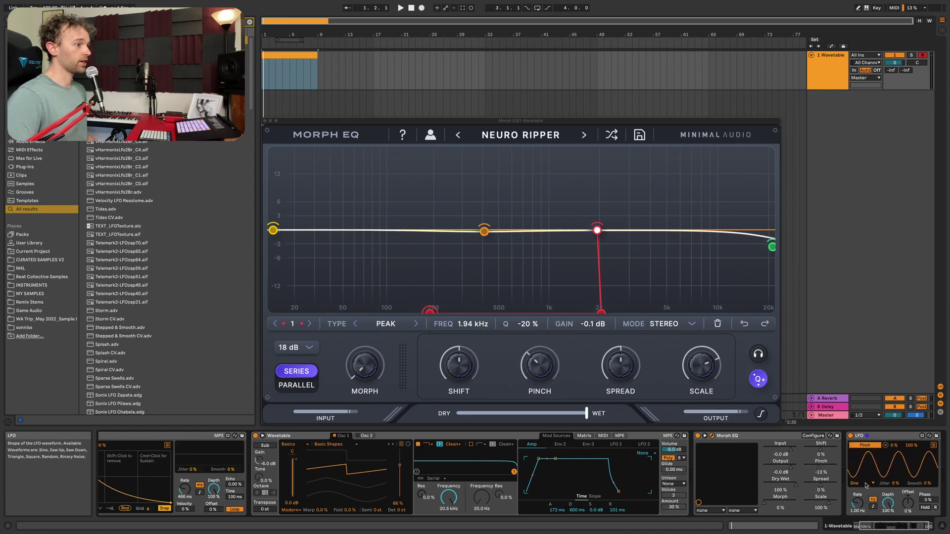
scroll(804, 469, "right", 3)
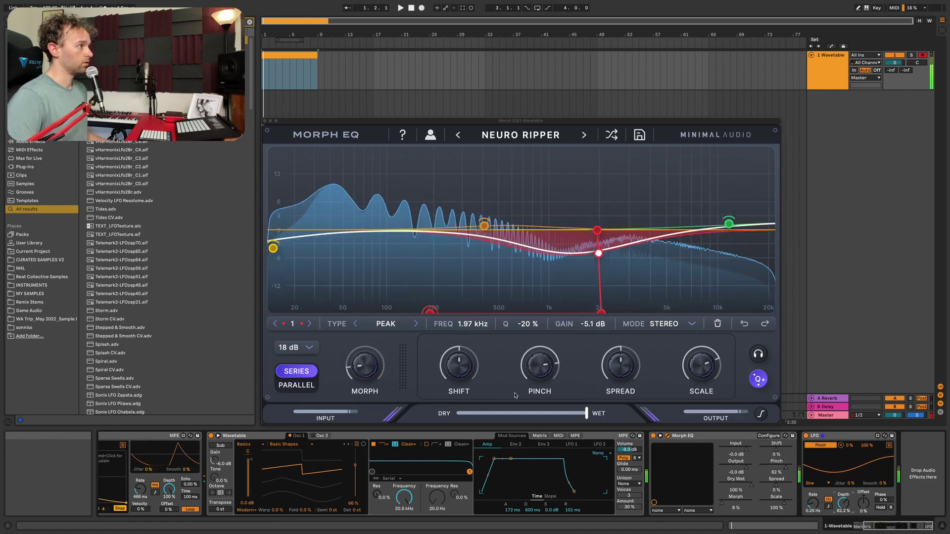
Step through the ORBITZ, RAMBLER, REZ HELIX and SIMMER DOWN presets
left_click(584, 137)
left_click(584, 137)
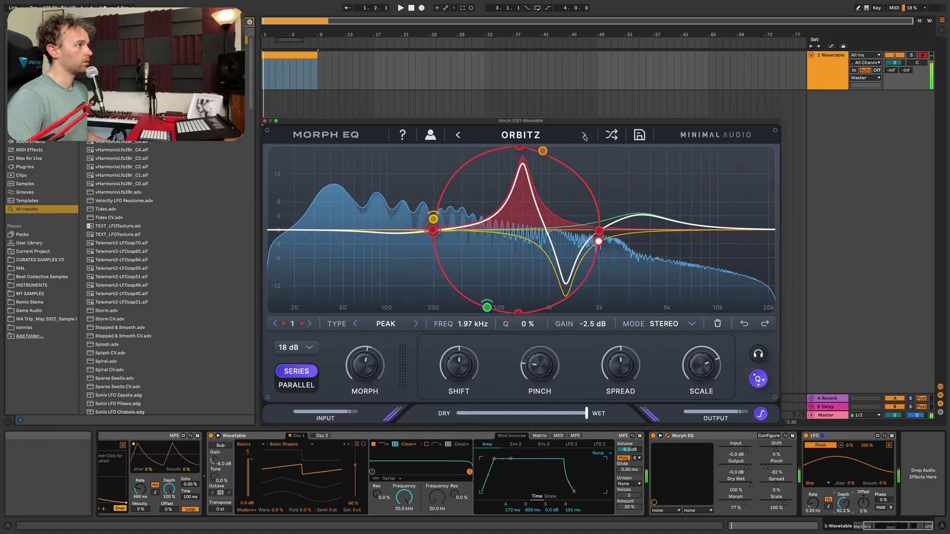
left_click(583, 137)
left_click(584, 137)
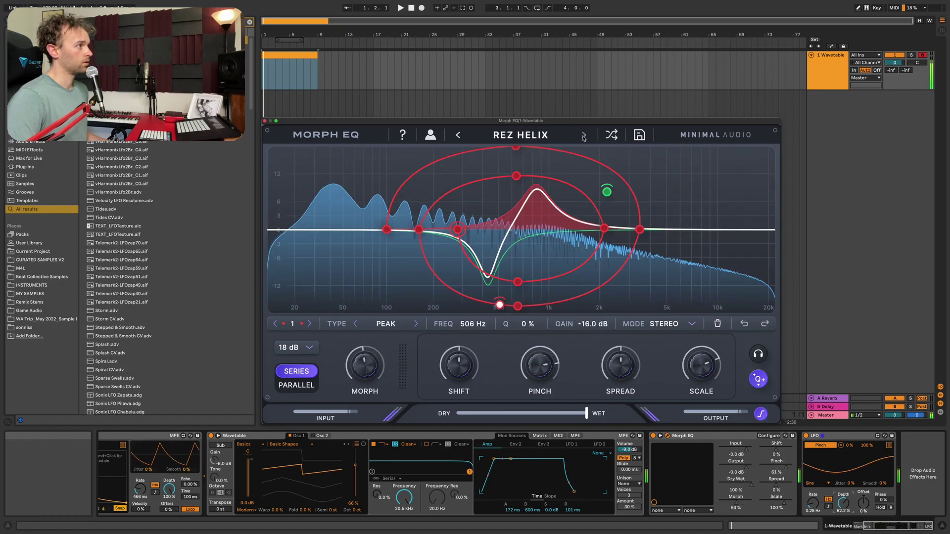
left_click(584, 137)
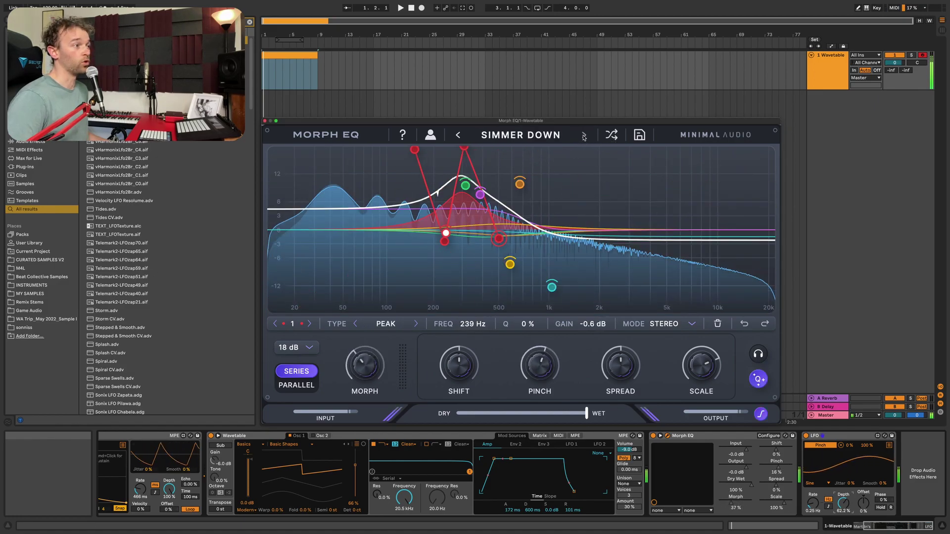
Shuffle random presets, speed the Shaper MIDI to 187 ms, and land on LOWPASS VOWEL
left_click(611, 140)
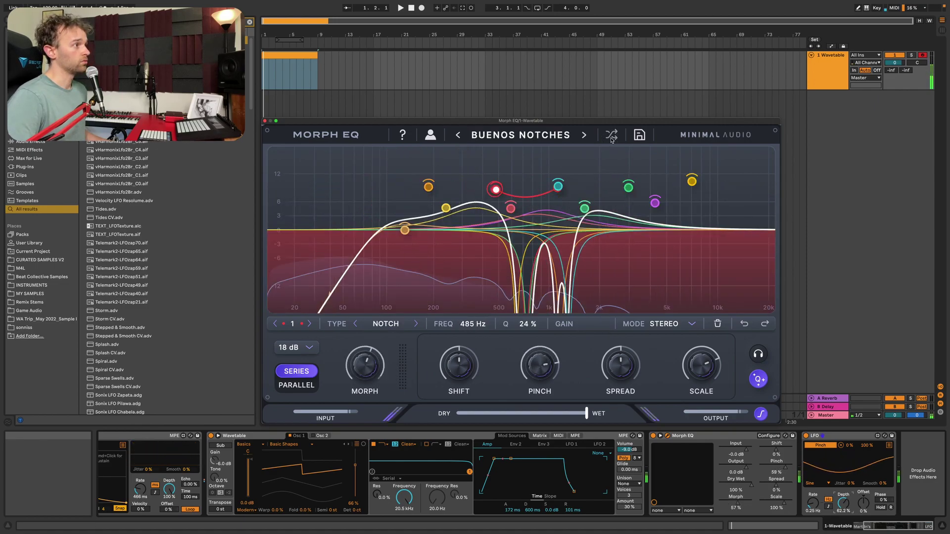
left_click(612, 140)
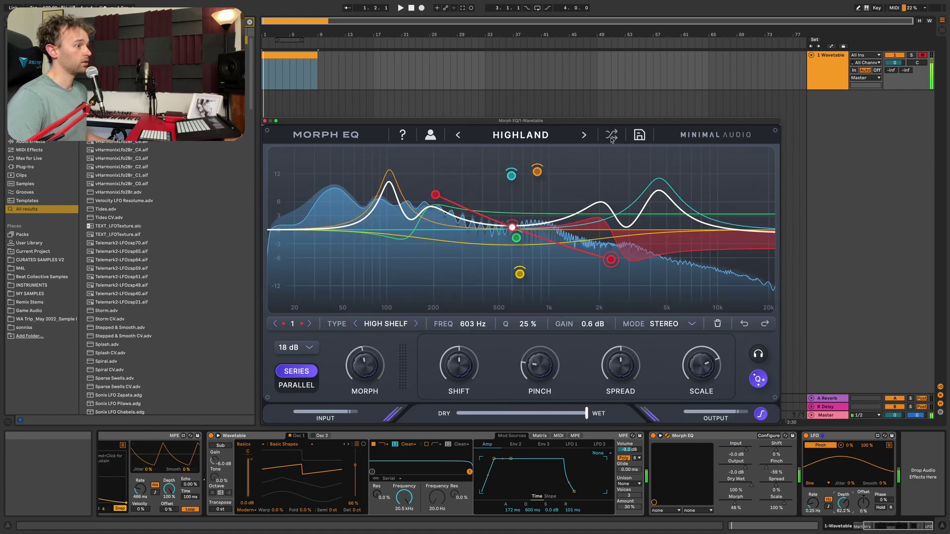
left_click(612, 139)
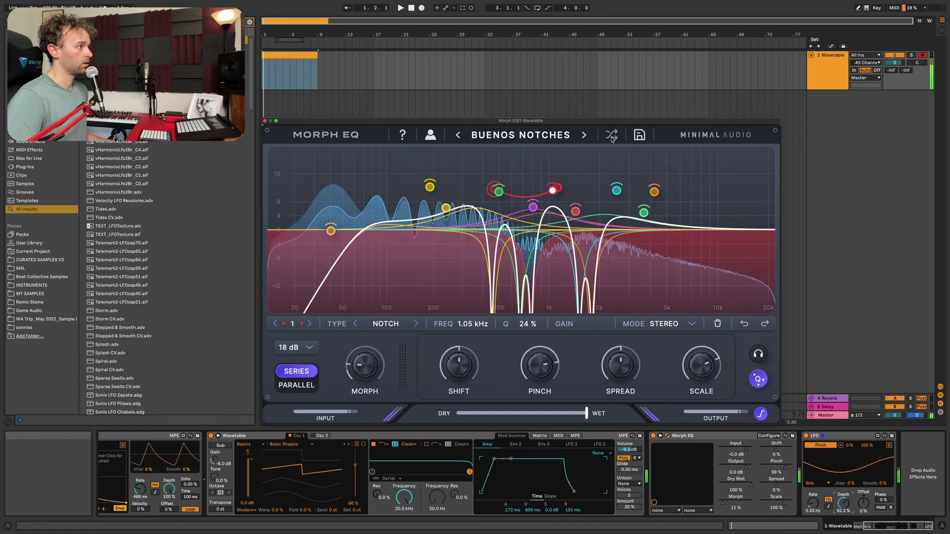
left_click_drag(141, 490, 141, 499)
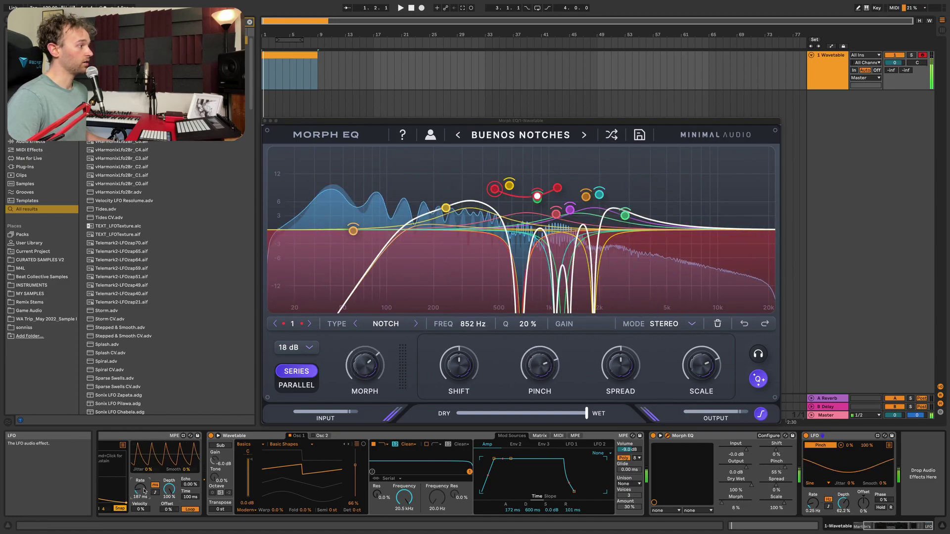
left_click(613, 135)
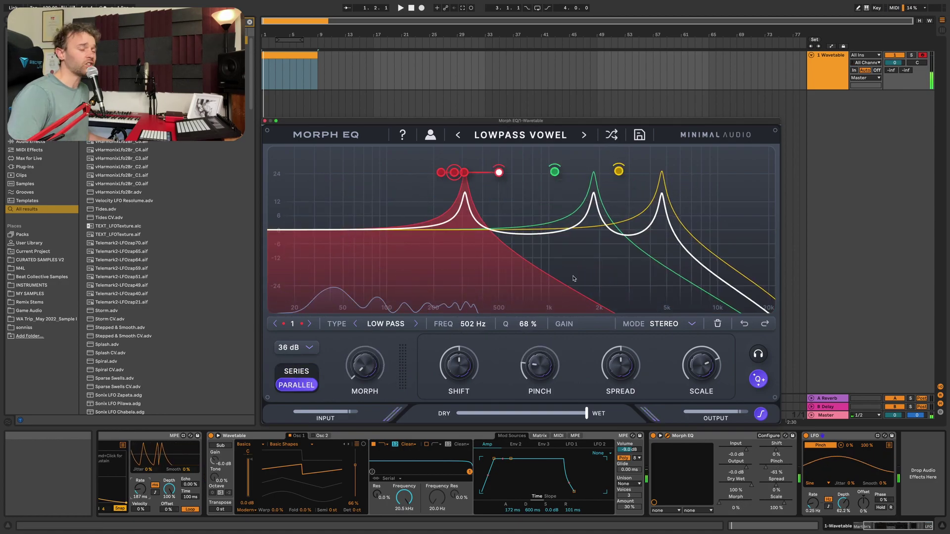